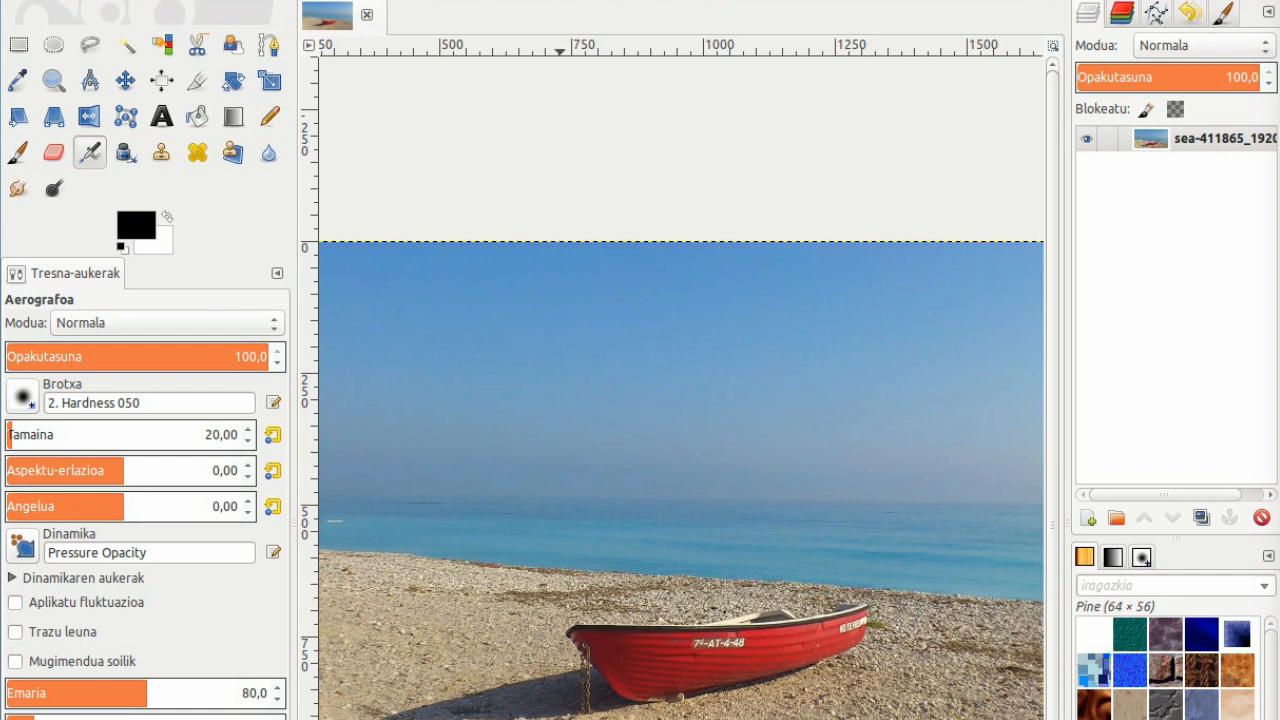
Fit the beach photo in view and start rotating its layer with a trial angle of about 10.91°
{"action": "key", "text": "5"}
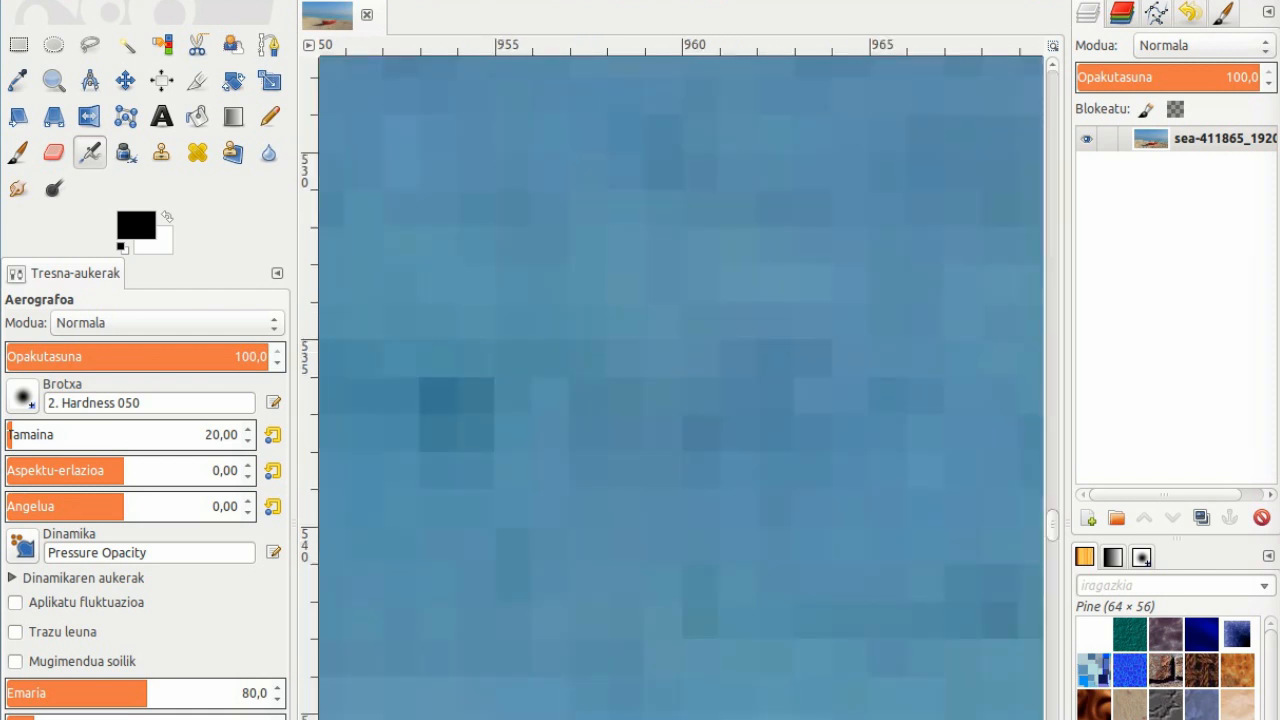
{"action": "key", "text": "shift+ctrl+j"}
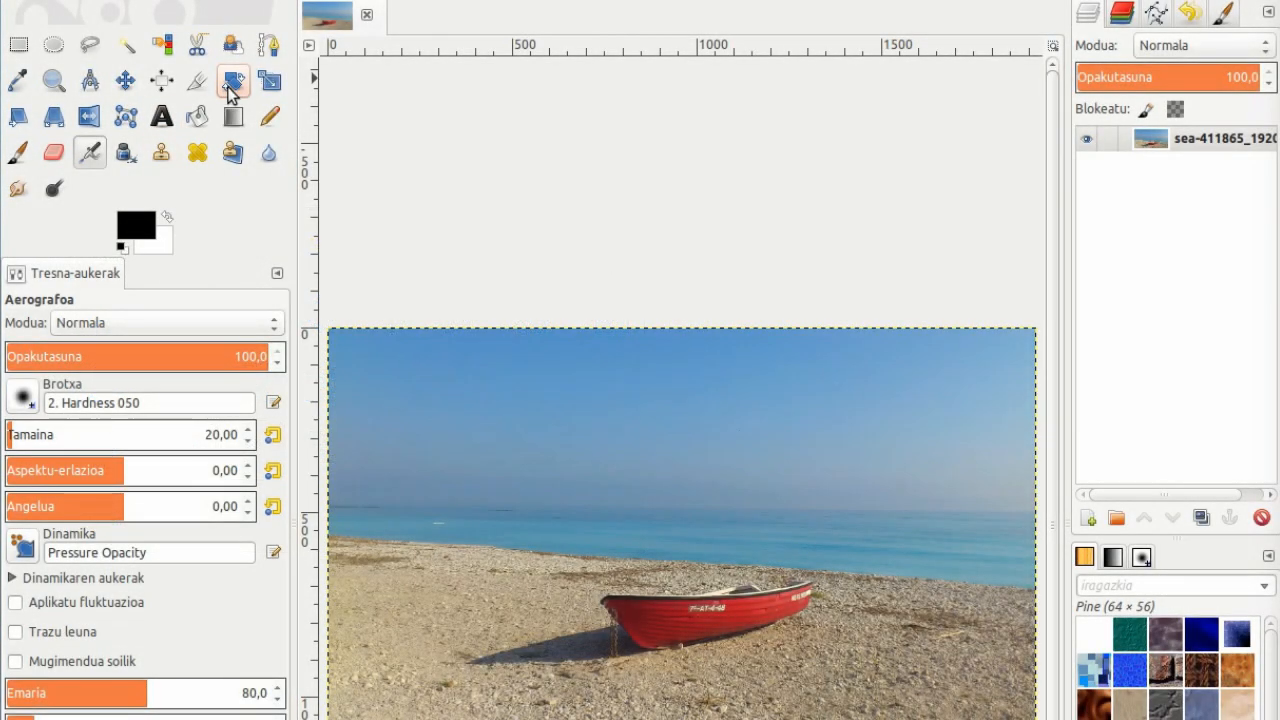
{"action": "left_click", "coordinate": [231, 86]}
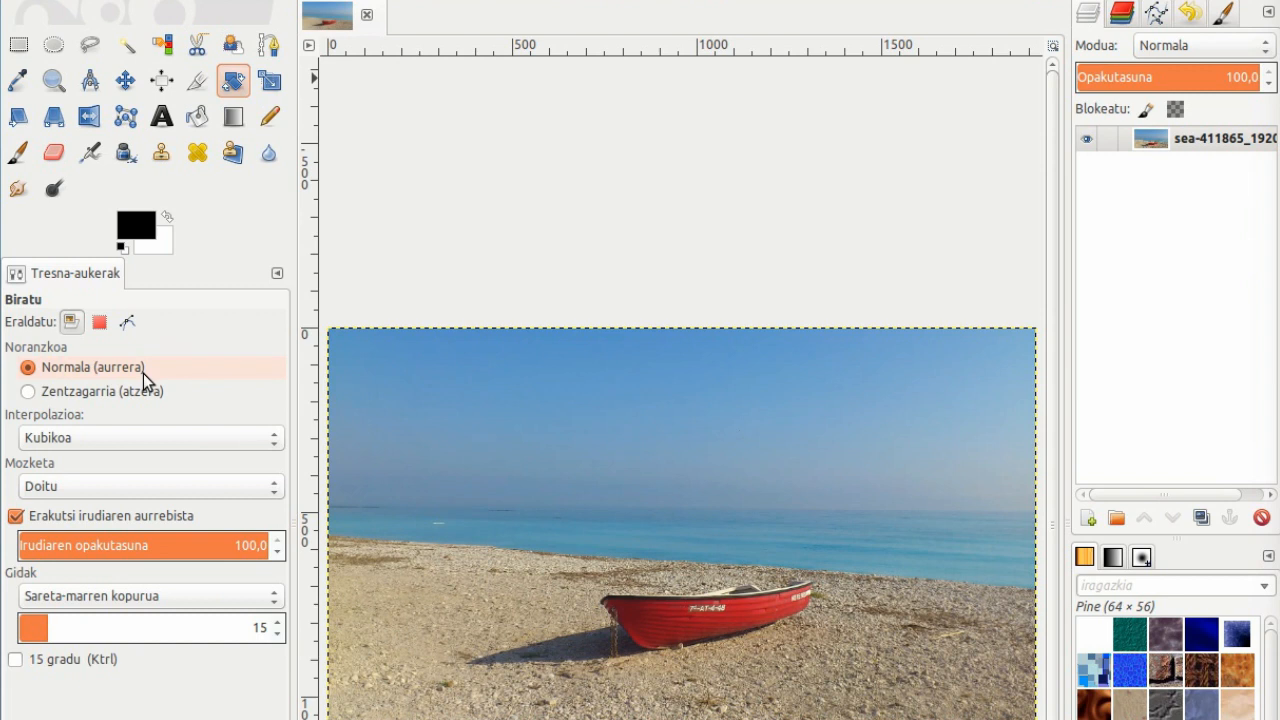
{"action": "left_click", "coordinate": [503, 385]}
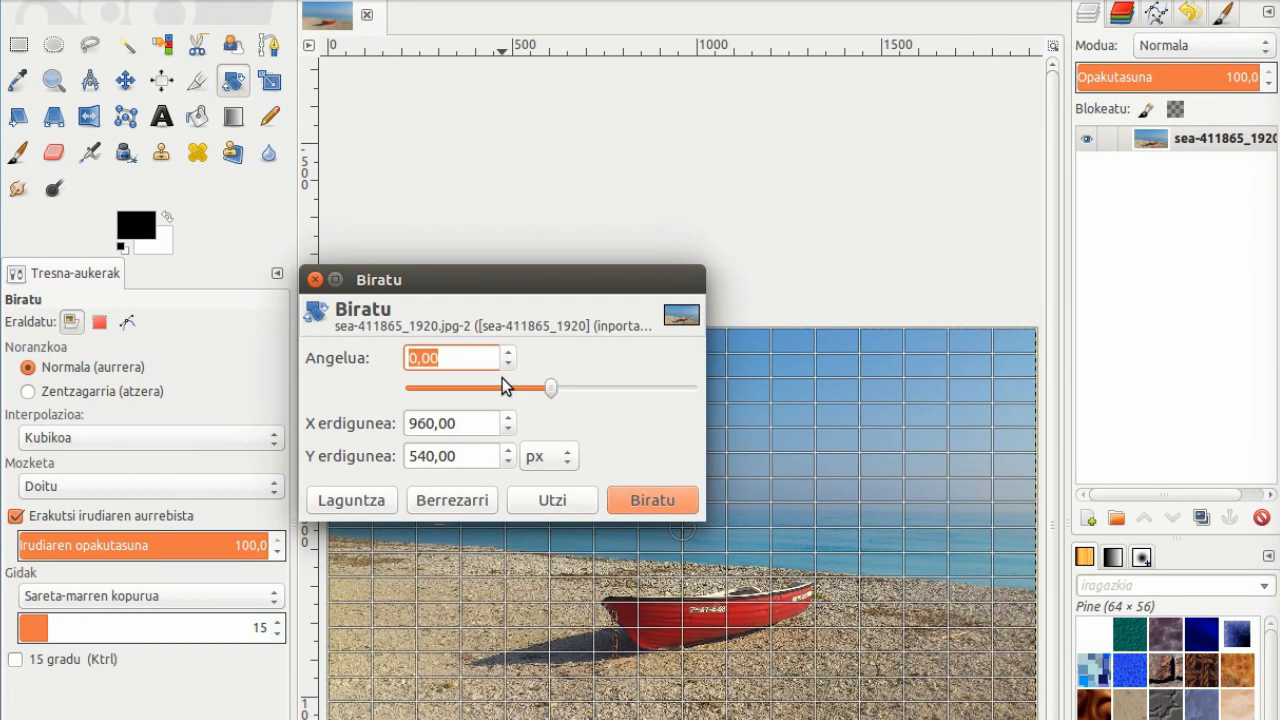
{"action": "left_click", "coordinate": [550, 386]}
{"action": "mouse_move", "coordinate": [550, 384]}
{"action": "left_mouse_down"}
{"action": "mouse_move", "coordinate": [491, 390]}
{"action": "mouse_move", "coordinate": [607, 390]}
{"action": "mouse_move", "coordinate": [468, 386]}
{"action": "mouse_move", "coordinate": [563, 386]}
{"action": "left_mouse_up"}
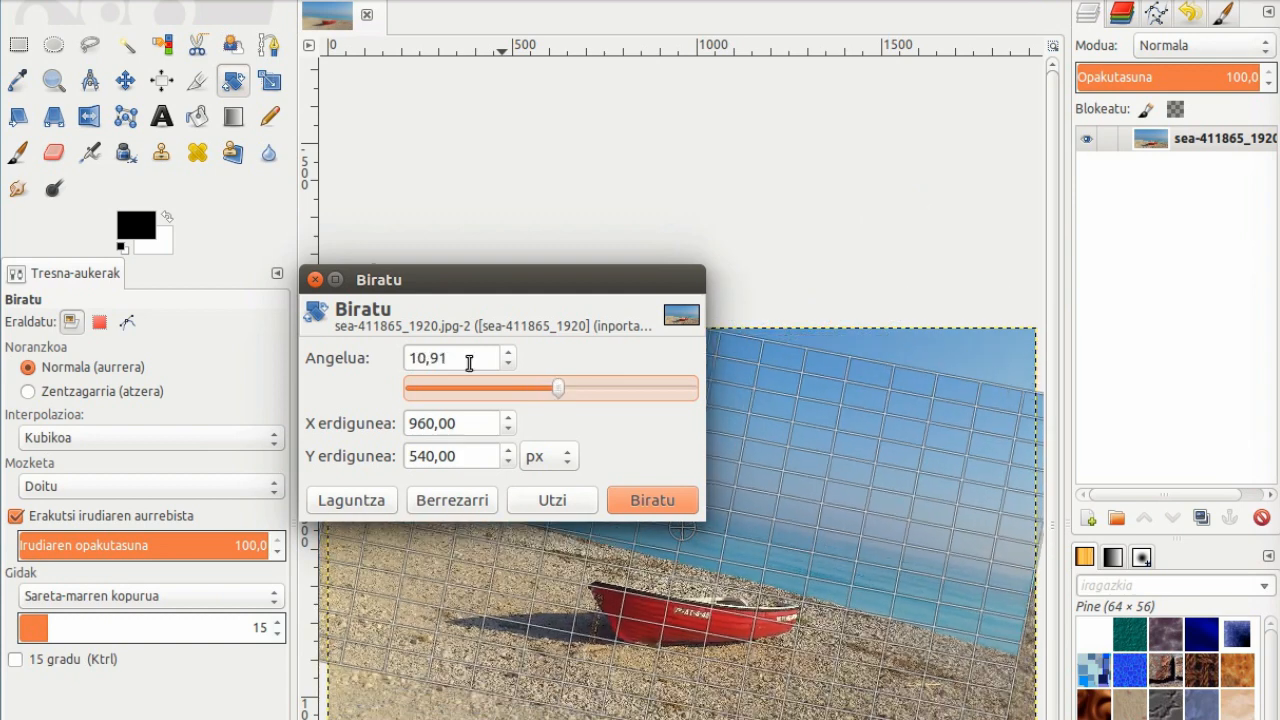
Try rotation angles of 45° and 0° on the beach photo layer, plus a freehand rotation of about -5.04°
{"action": "left_click_drag", "start_coordinate": [469, 360], "coordinate": [391, 350]}
{"action": "type", "text": "45"}
{"action": "key", "text": "Return"}
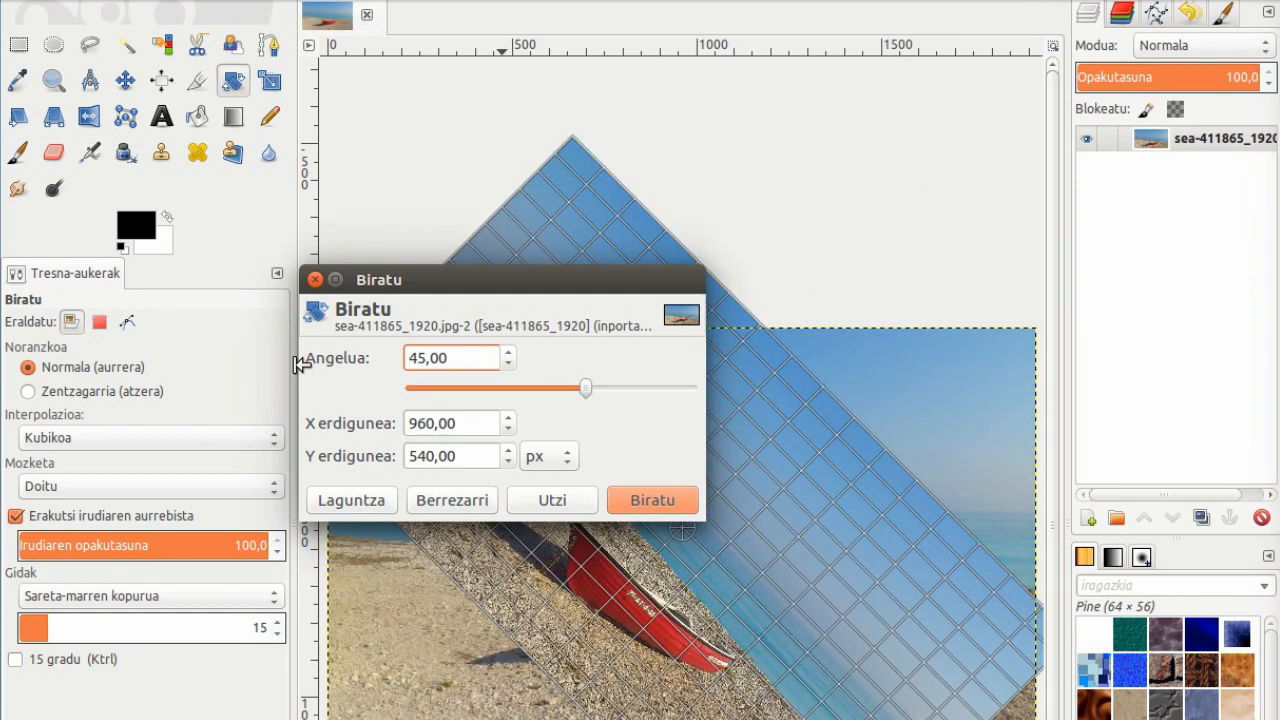
{"action": "left_click_drag", "start_coordinate": [470, 356], "coordinate": [344, 342]}
{"action": "type", "text": "0"}
{"action": "key", "text": "Return"}
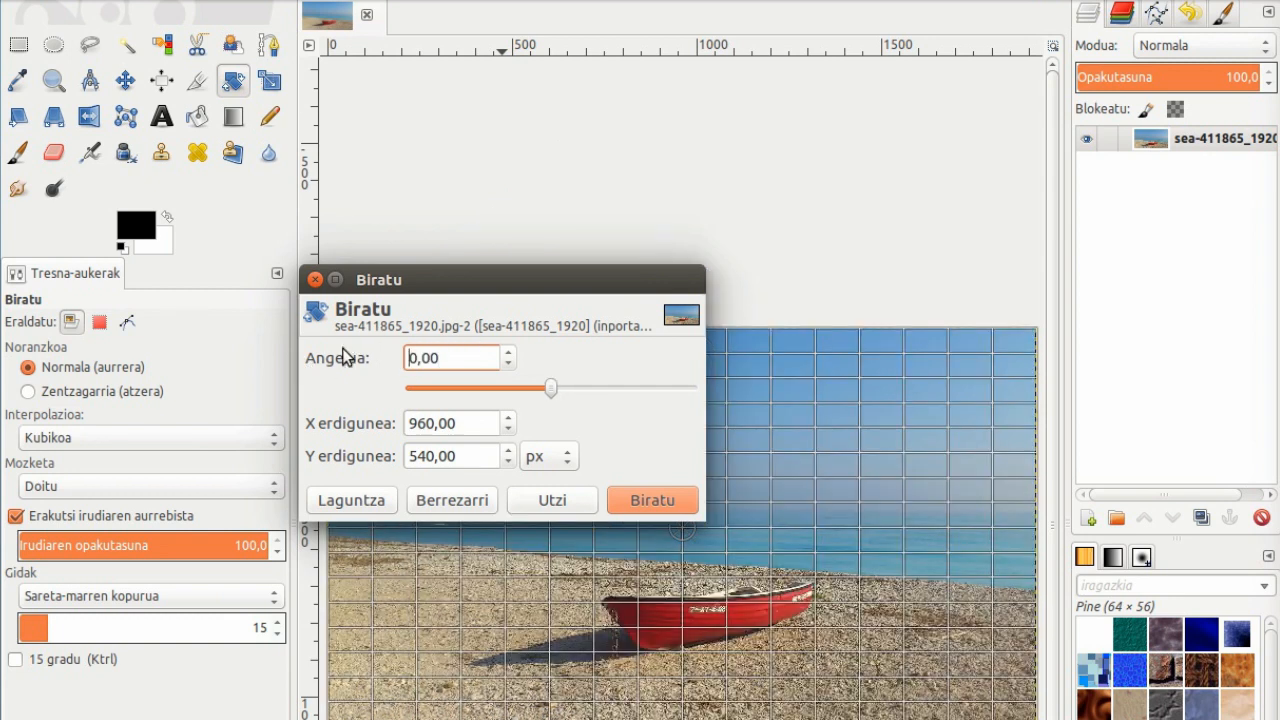
{"action": "left_click", "coordinate": [910, 622]}
{"action": "left_click_drag", "start_coordinate": [910, 622], "coordinate": [1003, 628]}
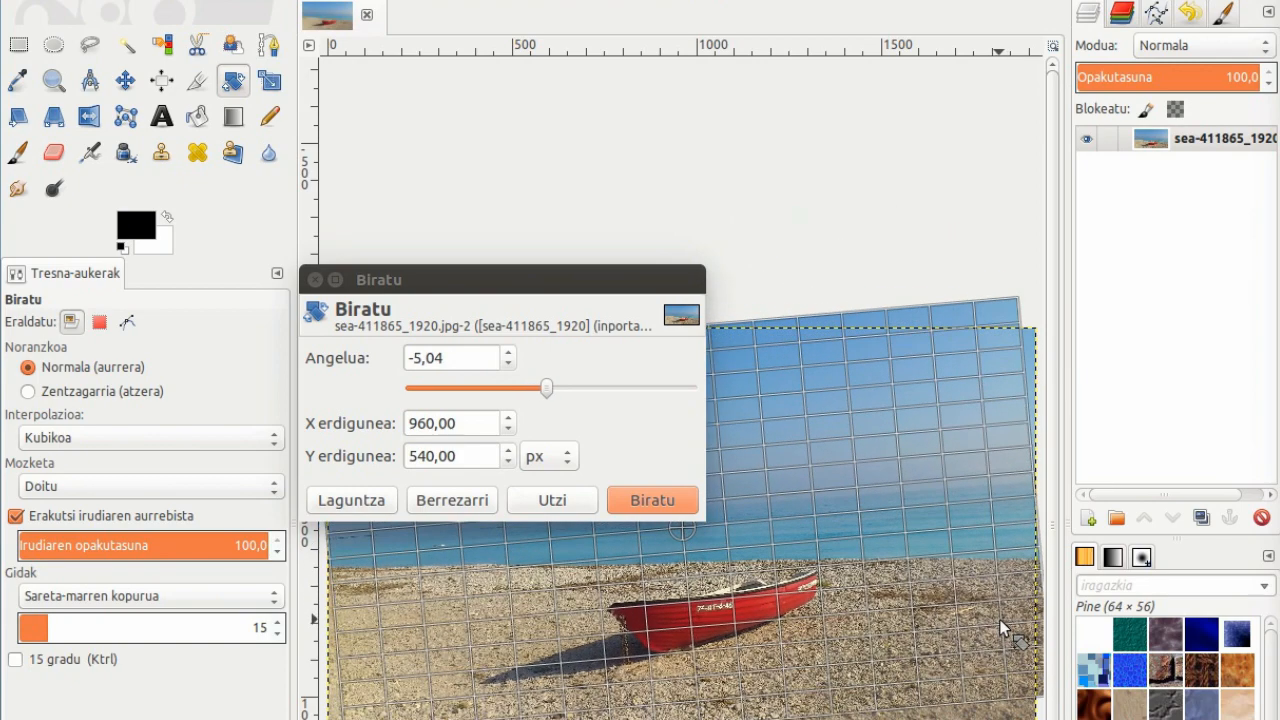
Set the rotation angle to 45° and apply the rotation to the beach photo layer
{"action": "left_click", "coordinate": [474, 362]}
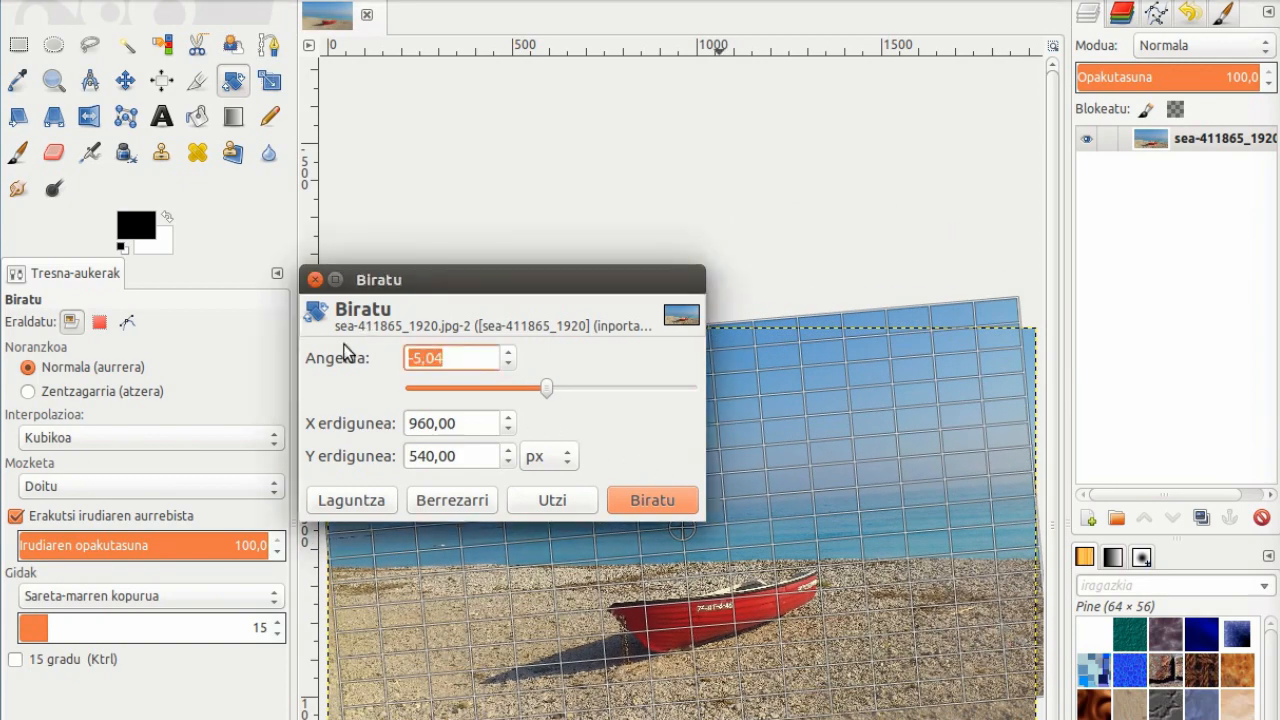
{"action": "type", "text": "45"}
{"action": "key", "text": "Return"}
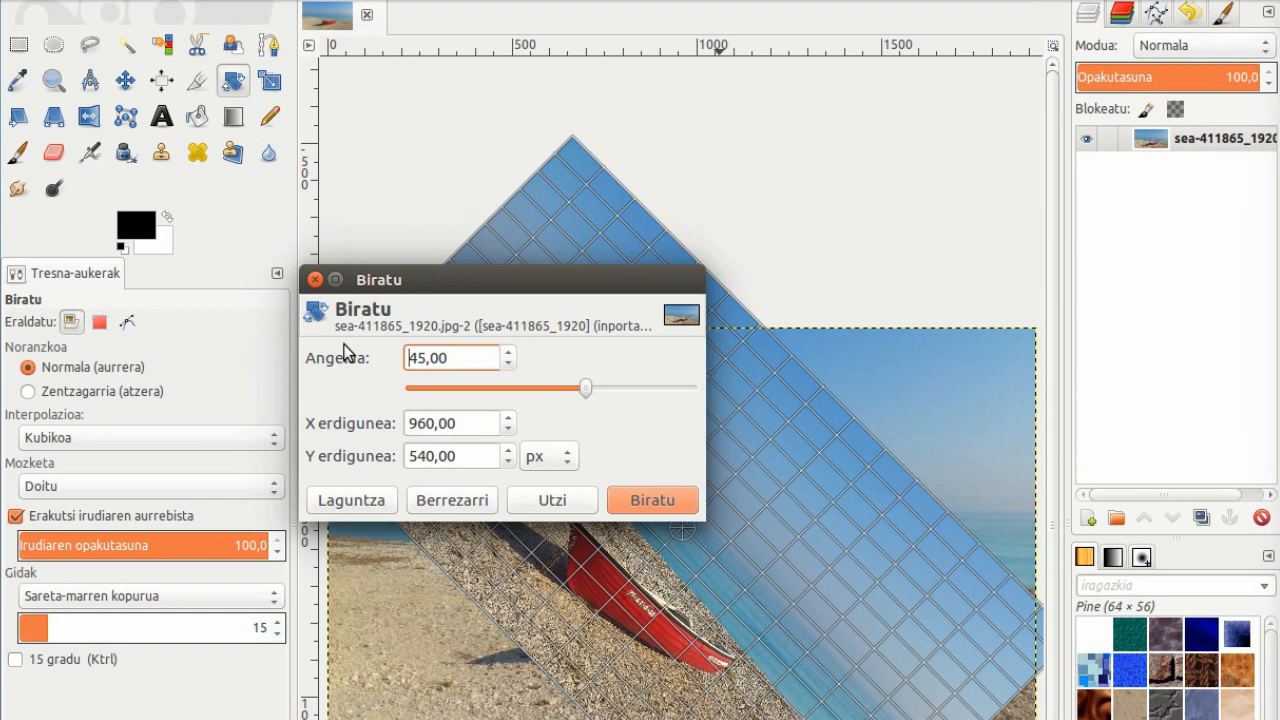
{"action": "left_click", "coordinate": [652, 503]}
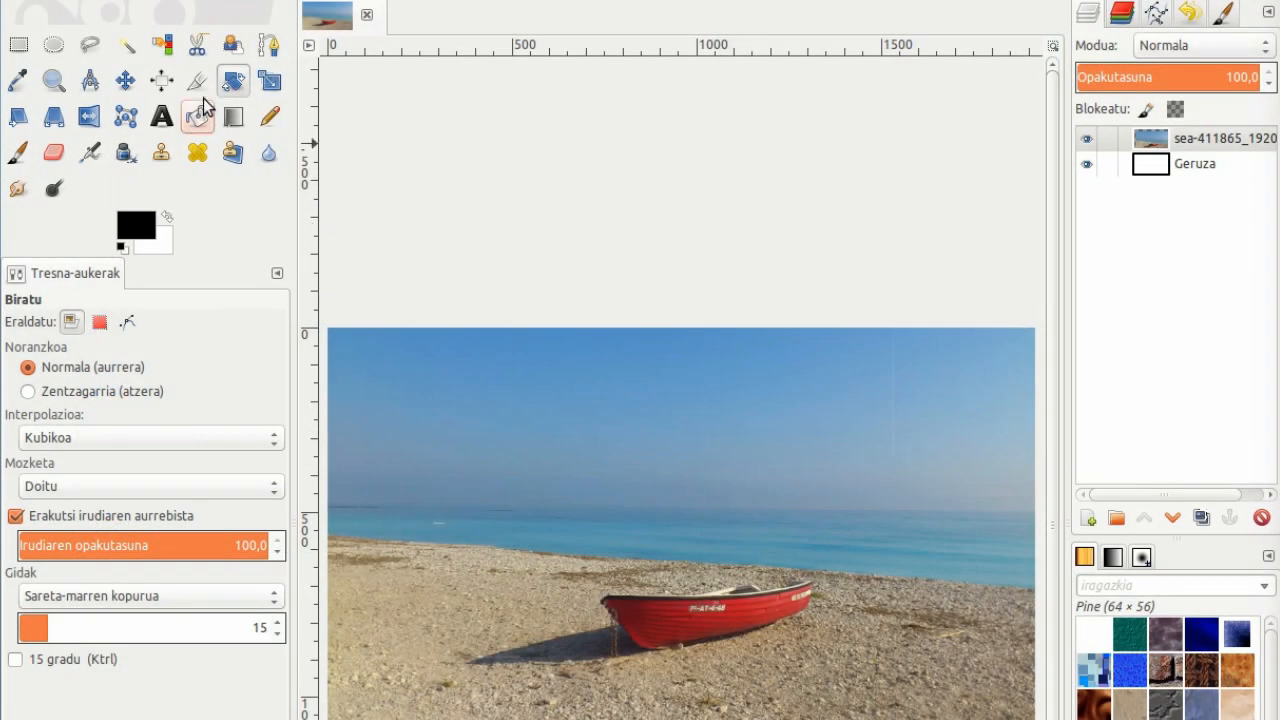
Try scaling the beach photo layer to a width of 2000 px with width and height unlinked, and cancel
{"action": "left_click", "coordinate": [268, 80]}
{"action": "left_click", "coordinate": [686, 430]}
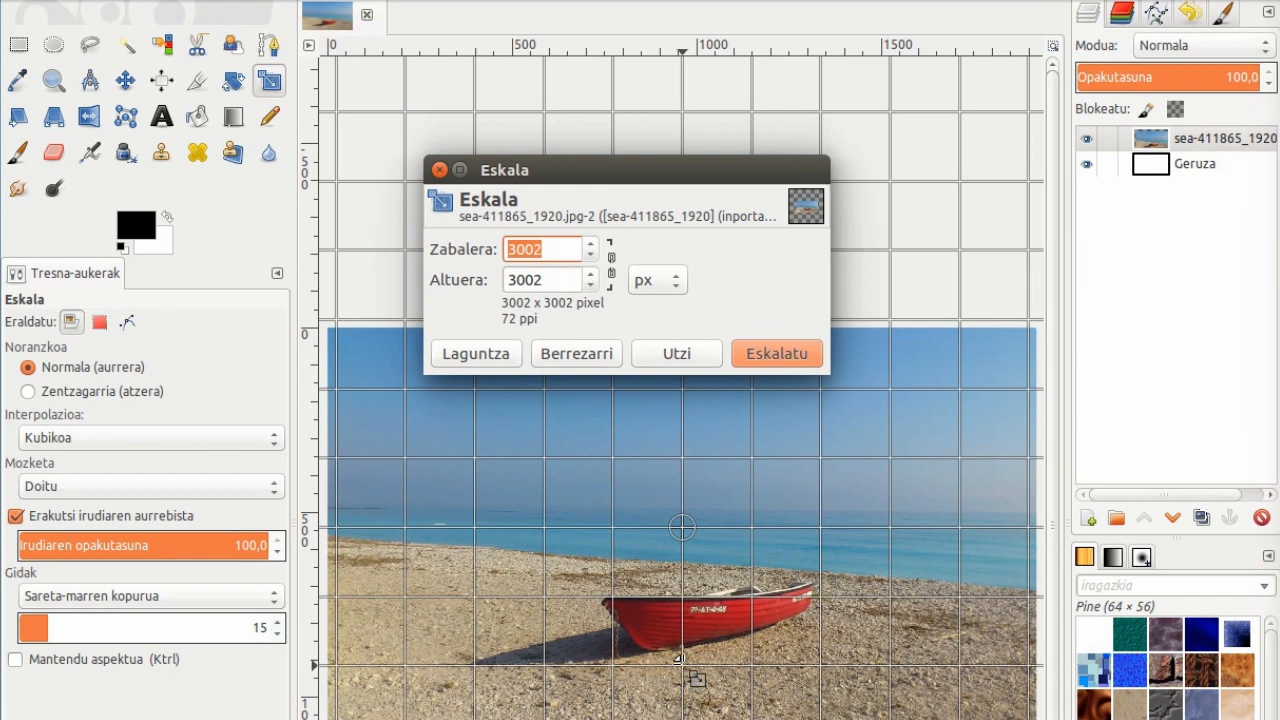
{"action": "left_click", "coordinate": [612, 265]}
{"action": "left_click", "coordinate": [617, 266]}
{"action": "double_click", "coordinate": [543, 249]}
{"action": "type", "text": "2000"}
{"action": "left_click", "coordinate": [560, 280]}
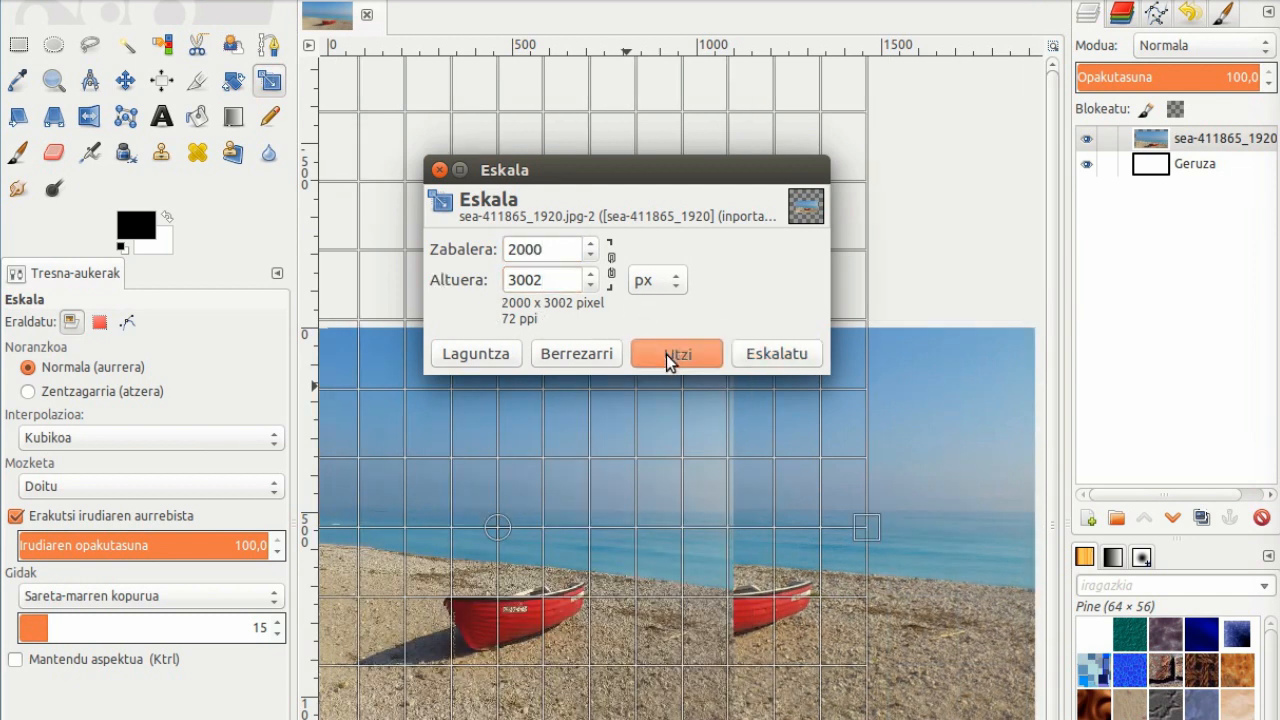
{"action": "left_click", "coordinate": [666, 354]}
Try scaling the beach photo layer to a width of 2000 px with width and height linked, and cancel
{"action": "left_click", "coordinate": [608, 346]}
{"action": "left_click", "coordinate": [613, 240]}
{"action": "left_click", "coordinate": [571, 214]}
{"action": "double_click", "coordinate": [571, 214]}
{"action": "type", "text": "20"}
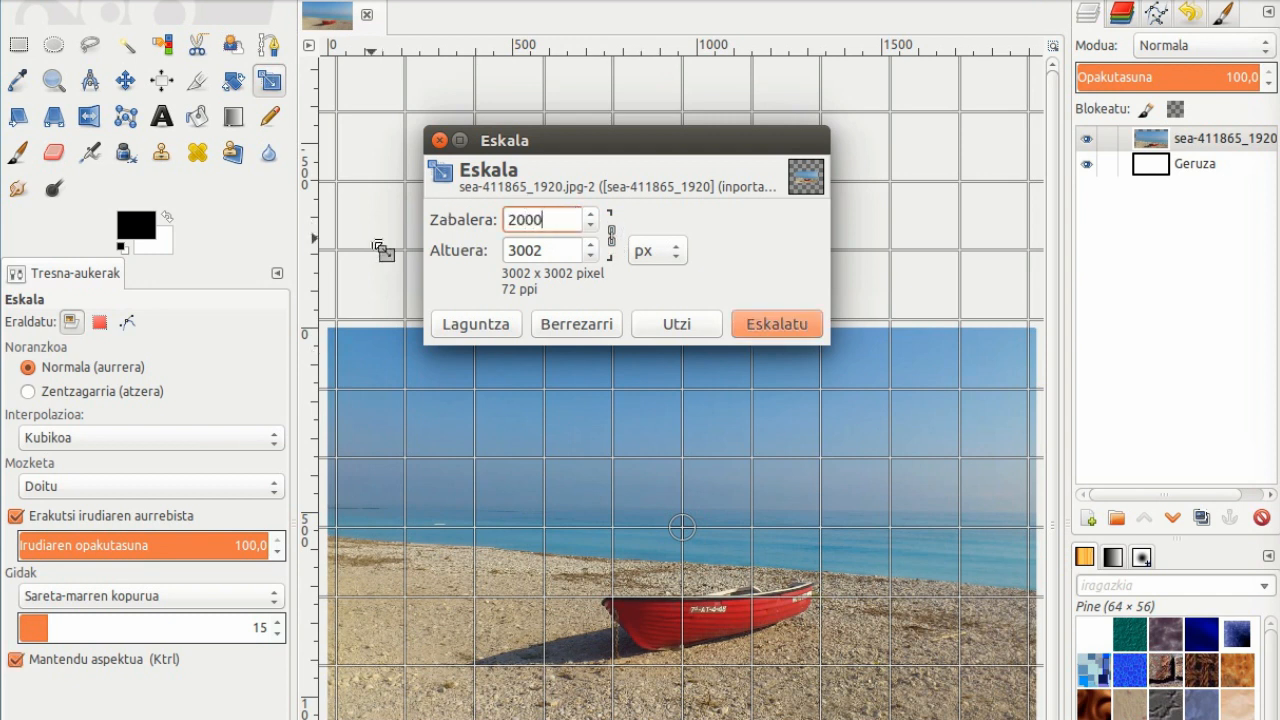
{"action": "left_click", "coordinate": [567, 250]}
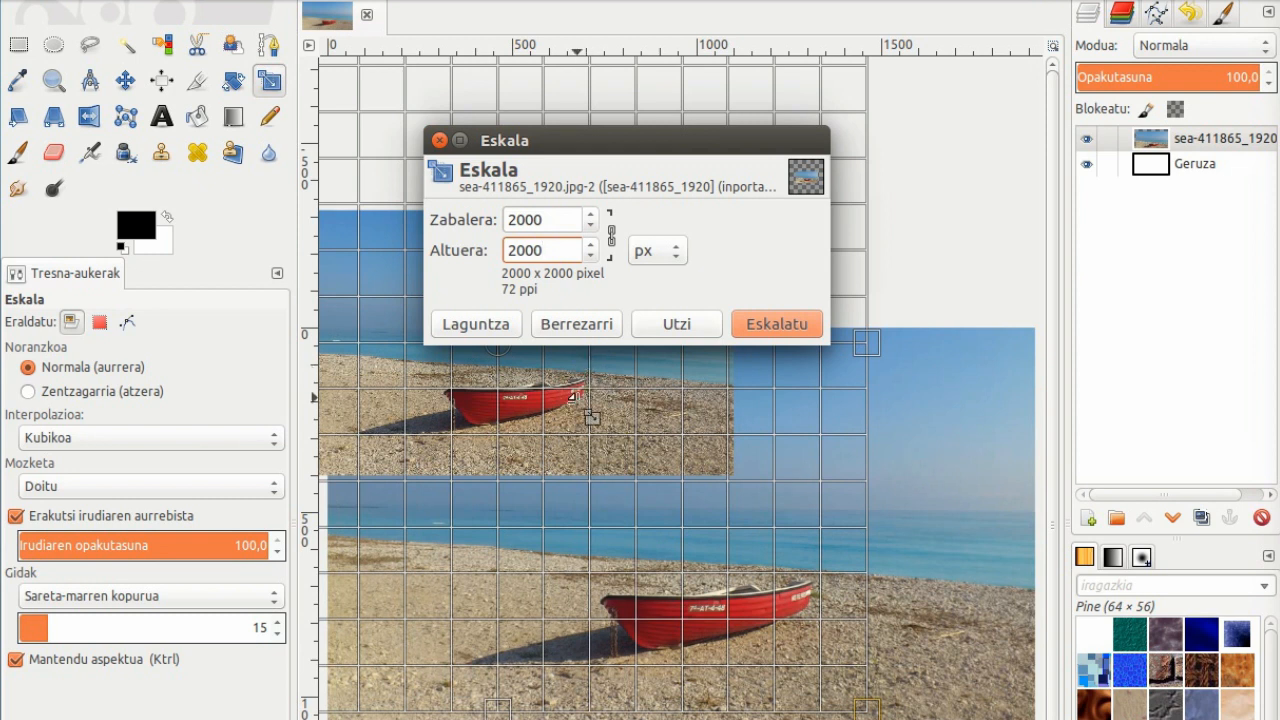
{"action": "left_click", "coordinate": [660, 323]}
Scale the beach photo layer down proportionally by its lower-right corner handle, and move it down and right over the white layer
{"action": "left_click", "coordinate": [717, 449]}
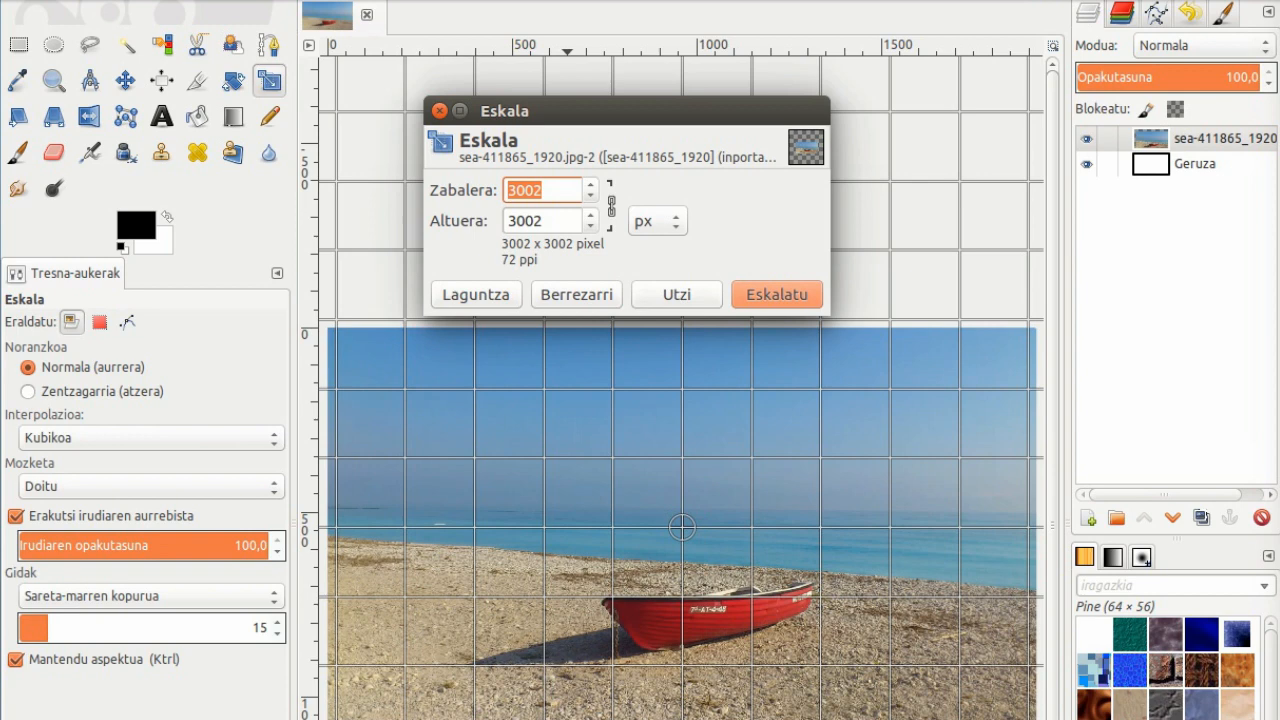
{"action": "scroll", "coordinate": [681, 524], "scroll_direction": "down", "scroll_amount": 4}
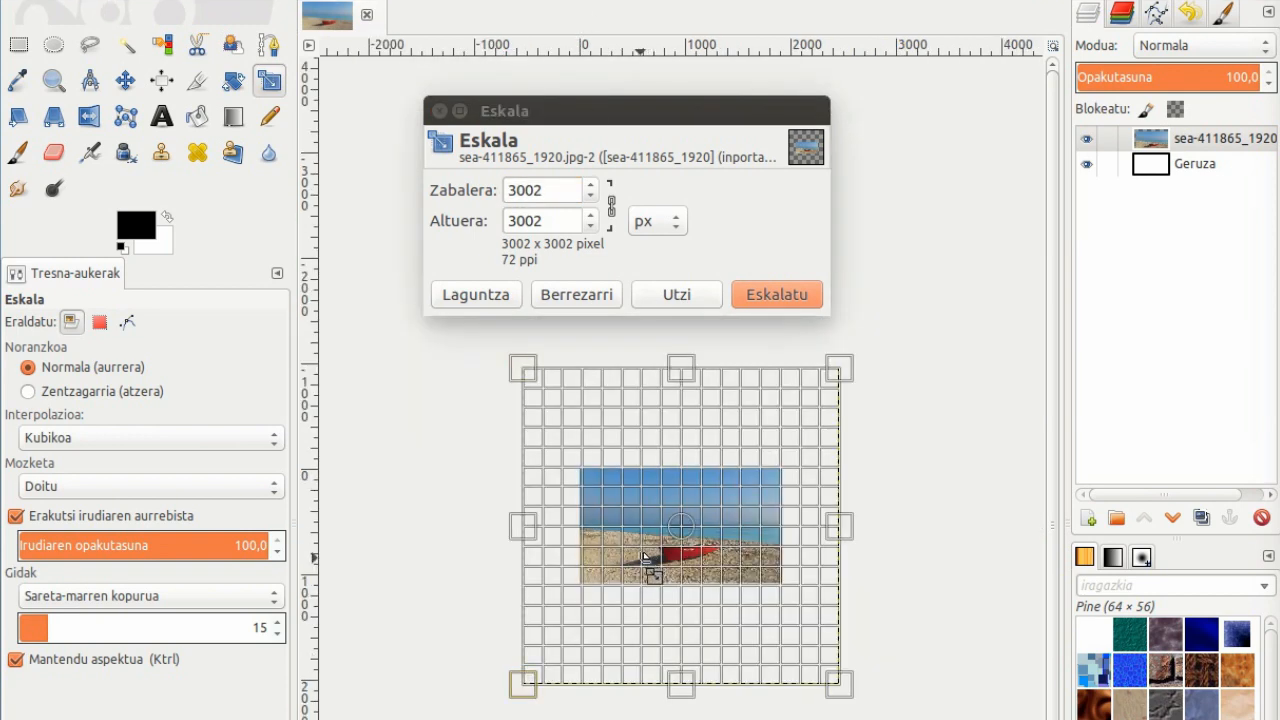
{"action": "left_click_drag", "start_coordinate": [838, 684], "coordinate": [650, 486]}
{"action": "left_click", "coordinate": [776, 295]}
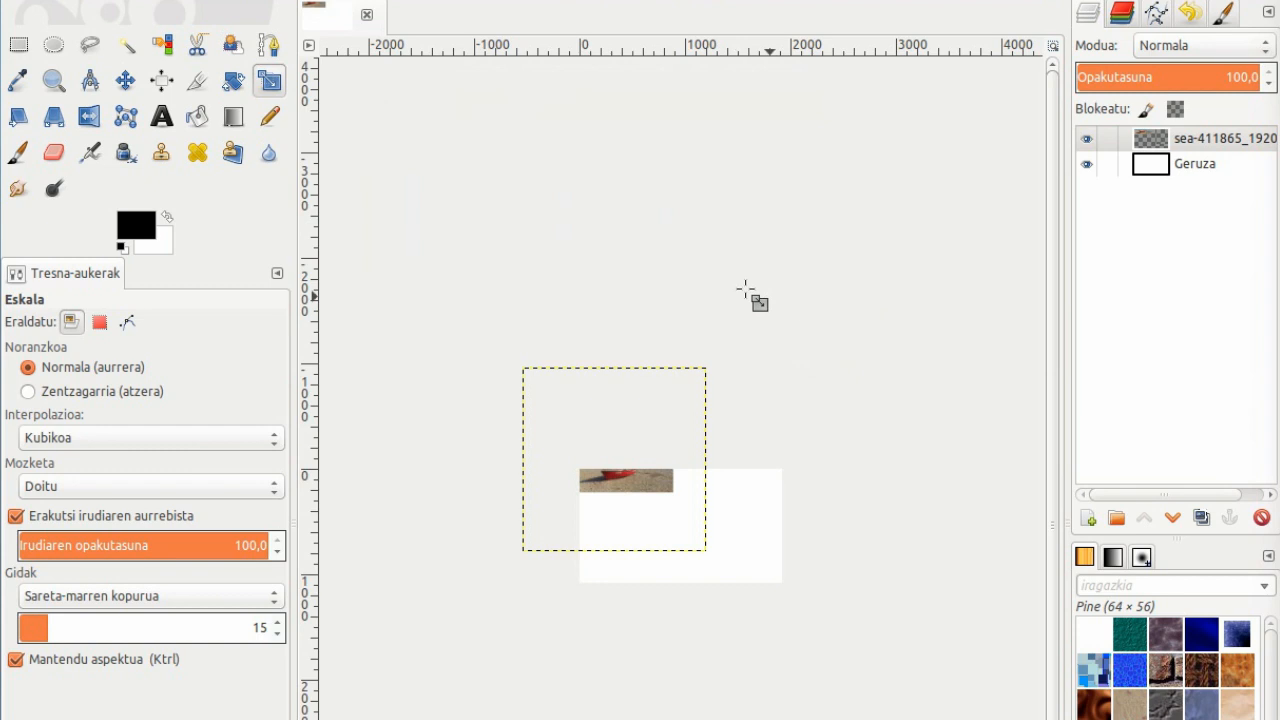
{"action": "left_click", "coordinate": [125, 80]}
{"action": "left_click_drag", "start_coordinate": [617, 497], "coordinate": [680, 569]}
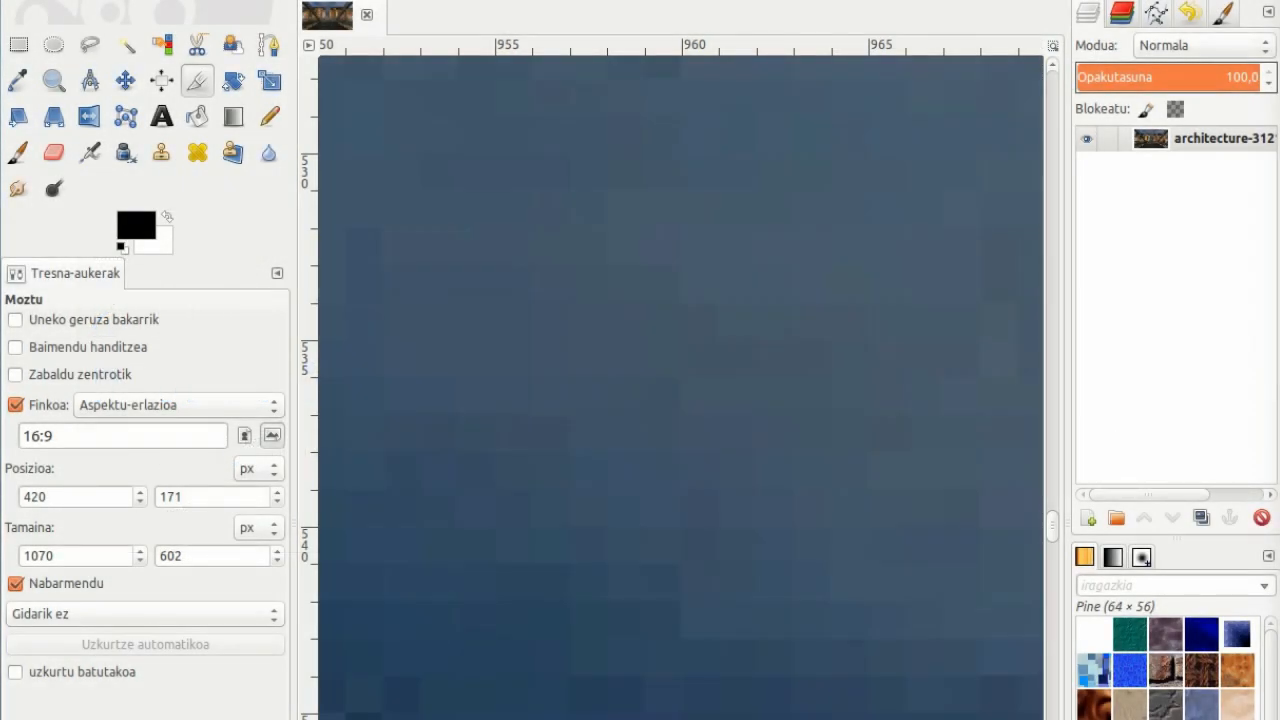
Try shearing the architecture photo with an X magnitude of 25, plus a freehand shear on the canvas
{"action": "key", "text": "shift+ctrl+j"}
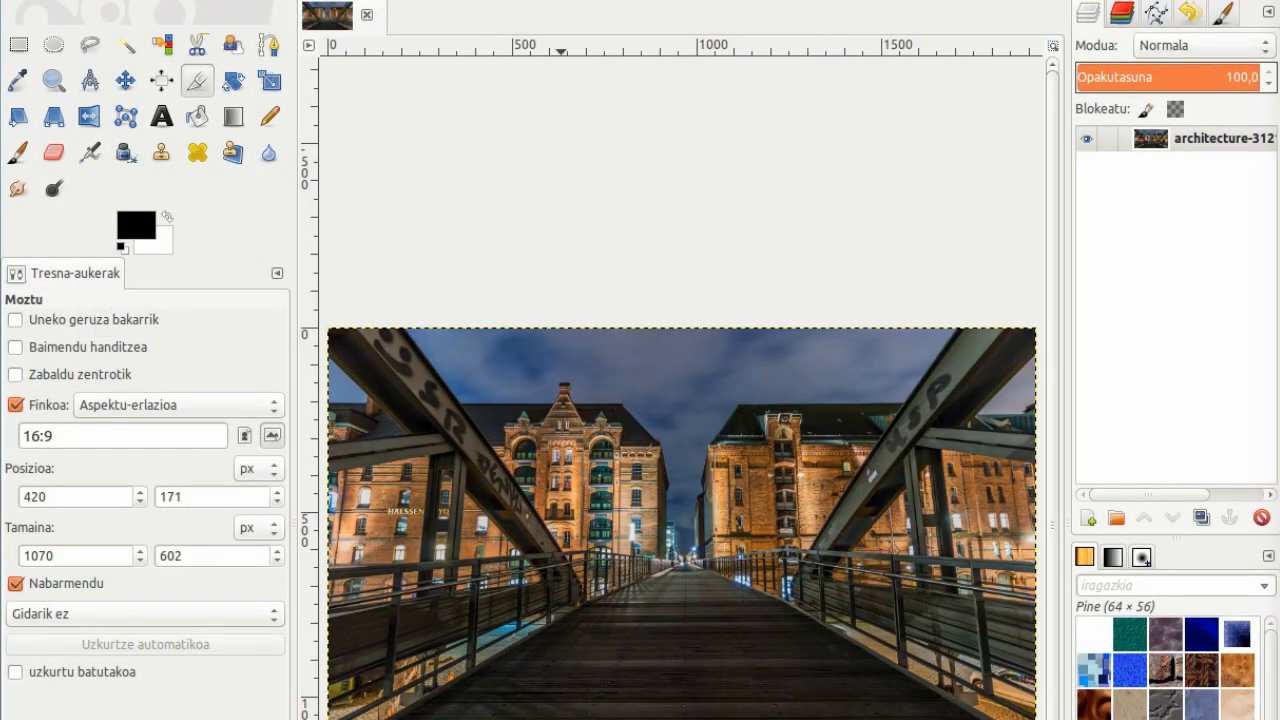
{"action": "left_click", "coordinate": [18, 116]}
{"action": "left_click", "coordinate": [468, 355]}
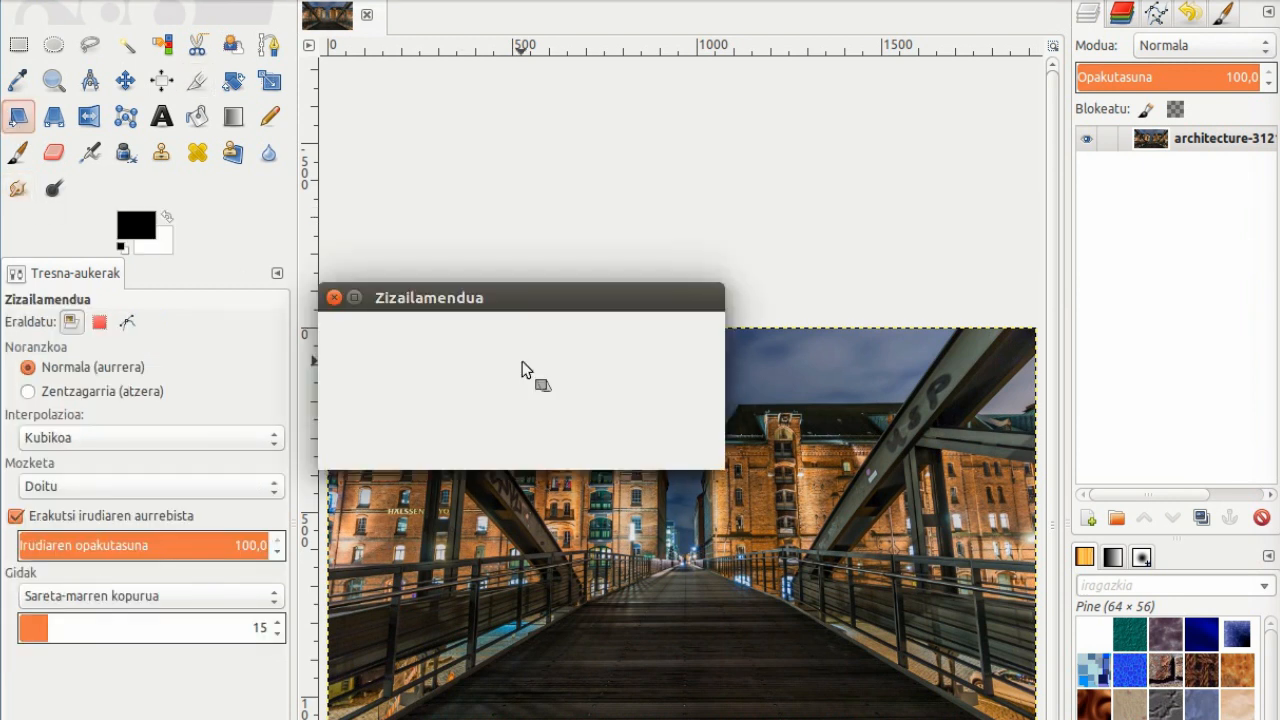
{"action": "type", "text": "25"}
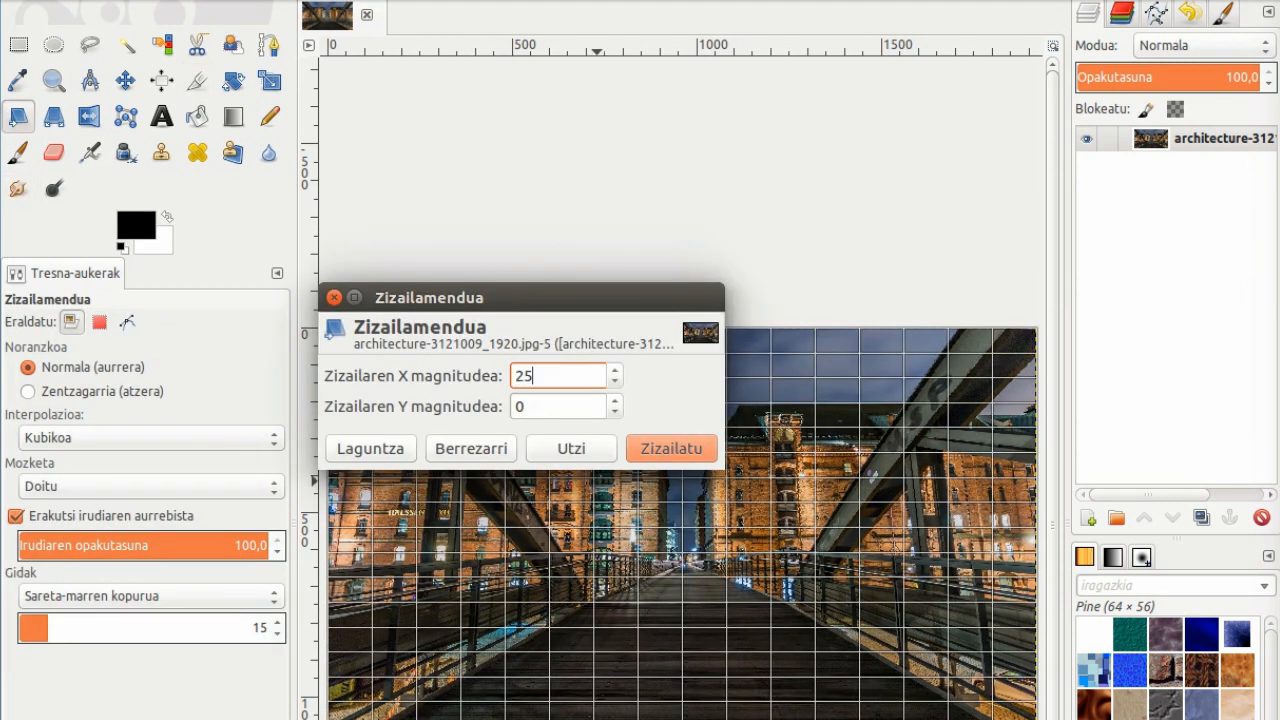
{"action": "key", "text": "Tab"}
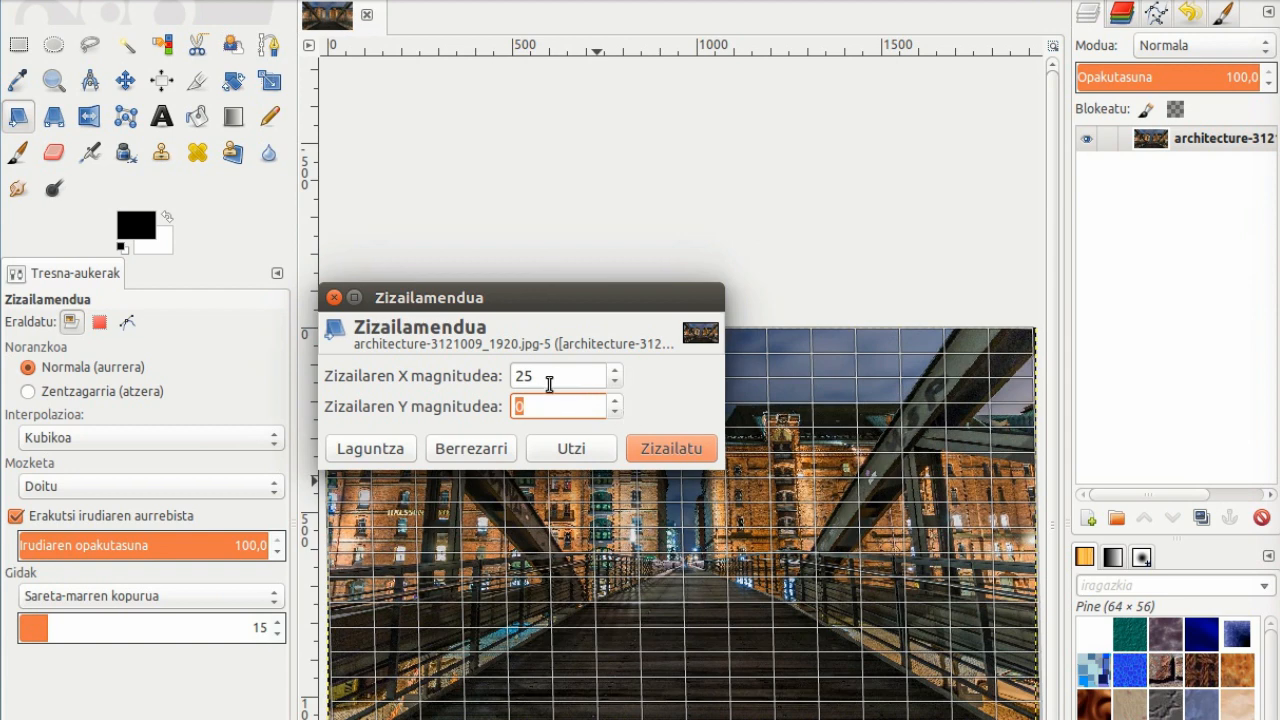
{"action": "key", "text": "Return"}
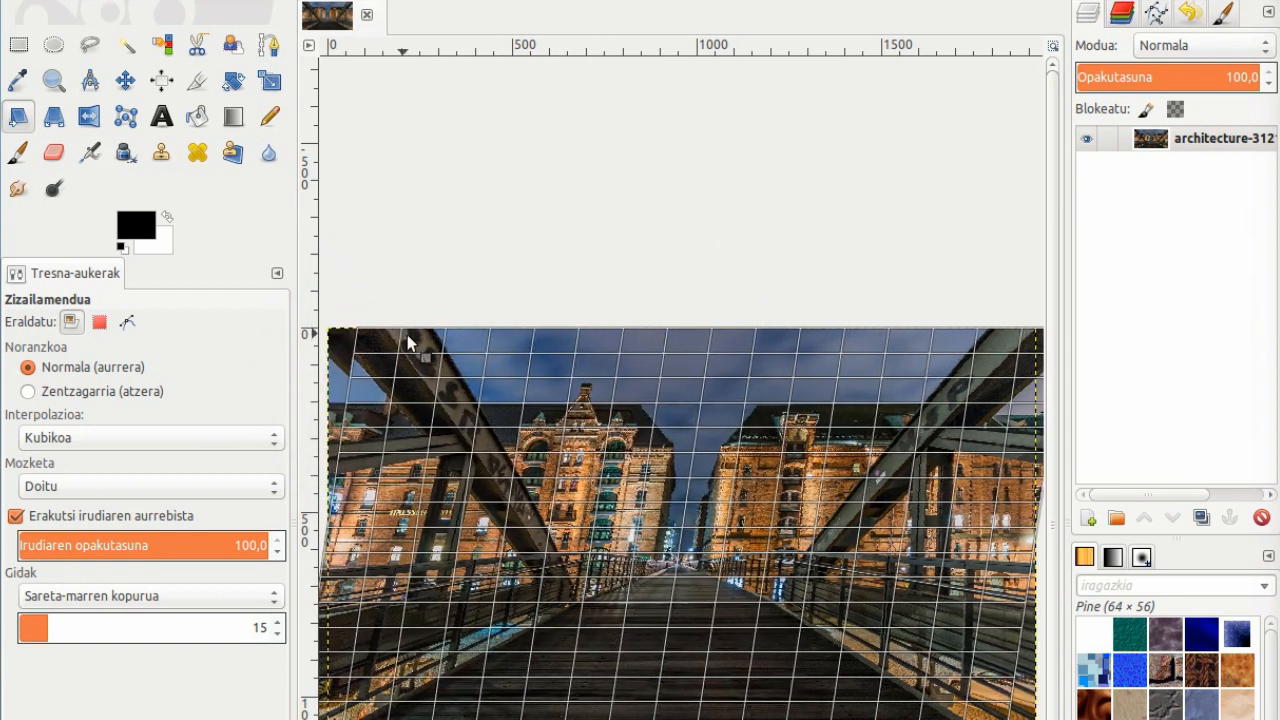
{"action": "left_click_drag", "start_coordinate": [414, 331], "coordinate": [658, 386]}
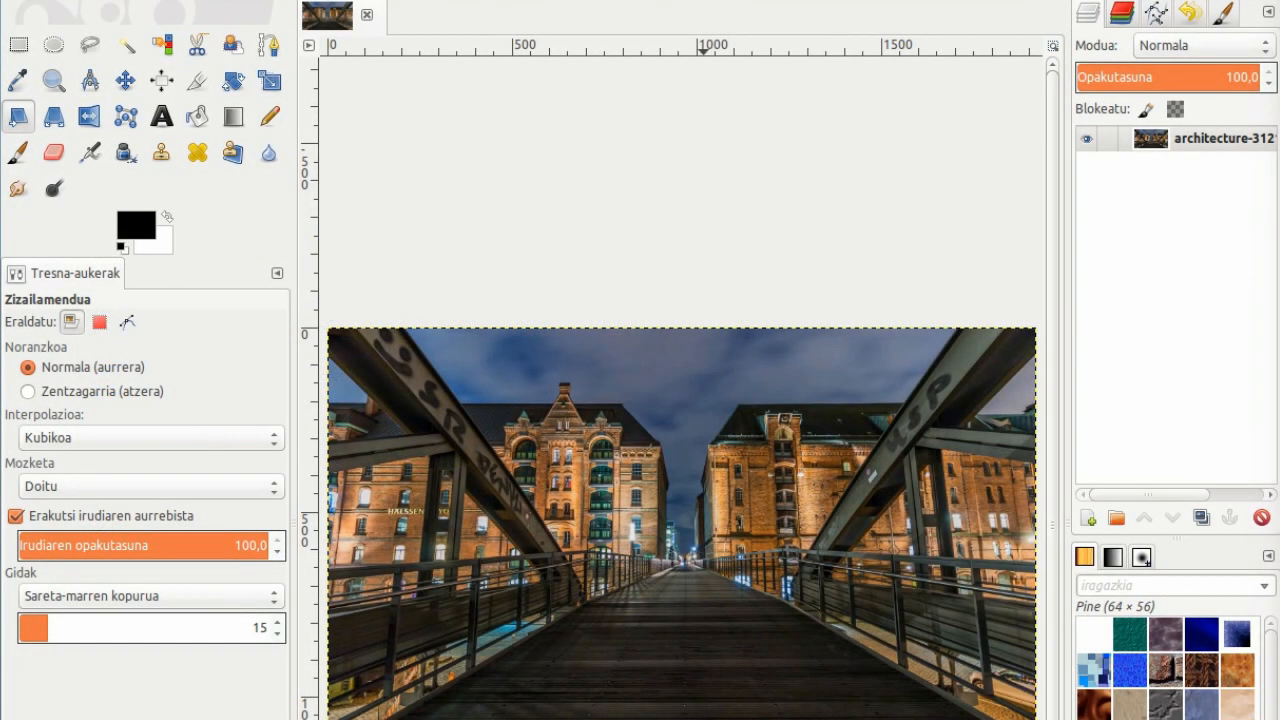
Apply a perspective transform to the architecture photo, pulling its four corners slightly outward
{"action": "left_click", "coordinate": [55, 120]}
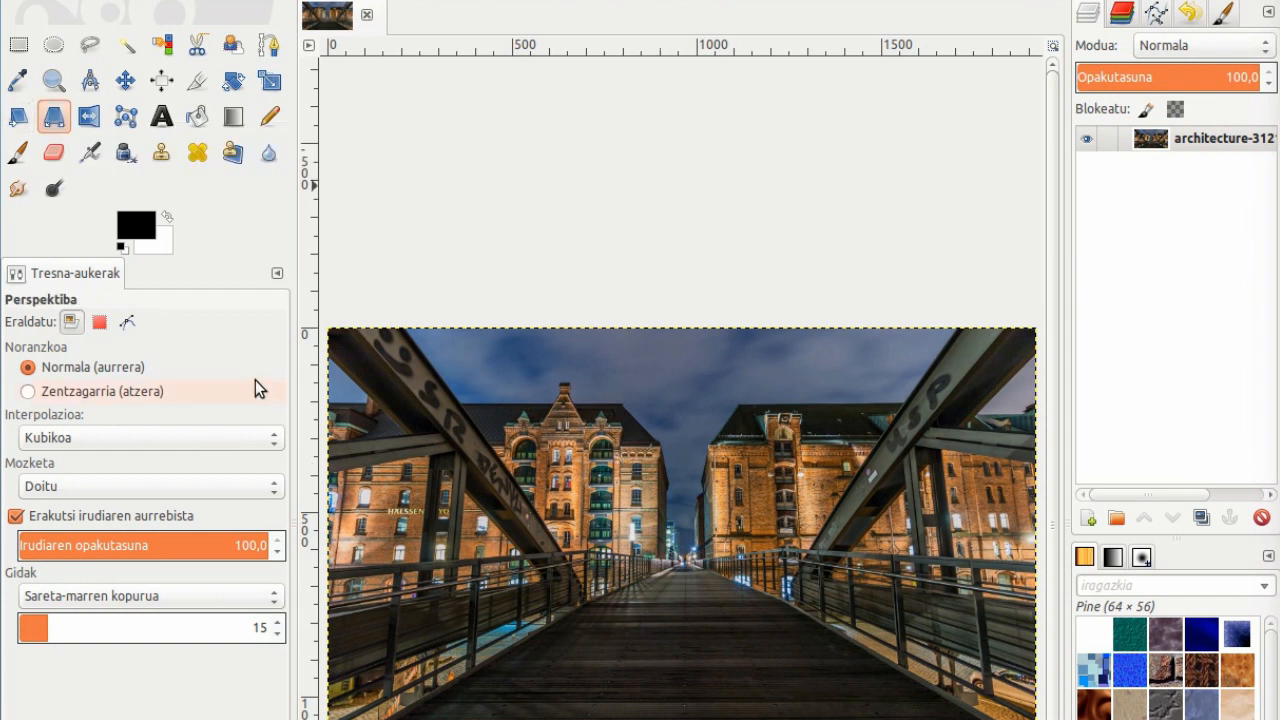
{"action": "left_click", "coordinate": [378, 358]}
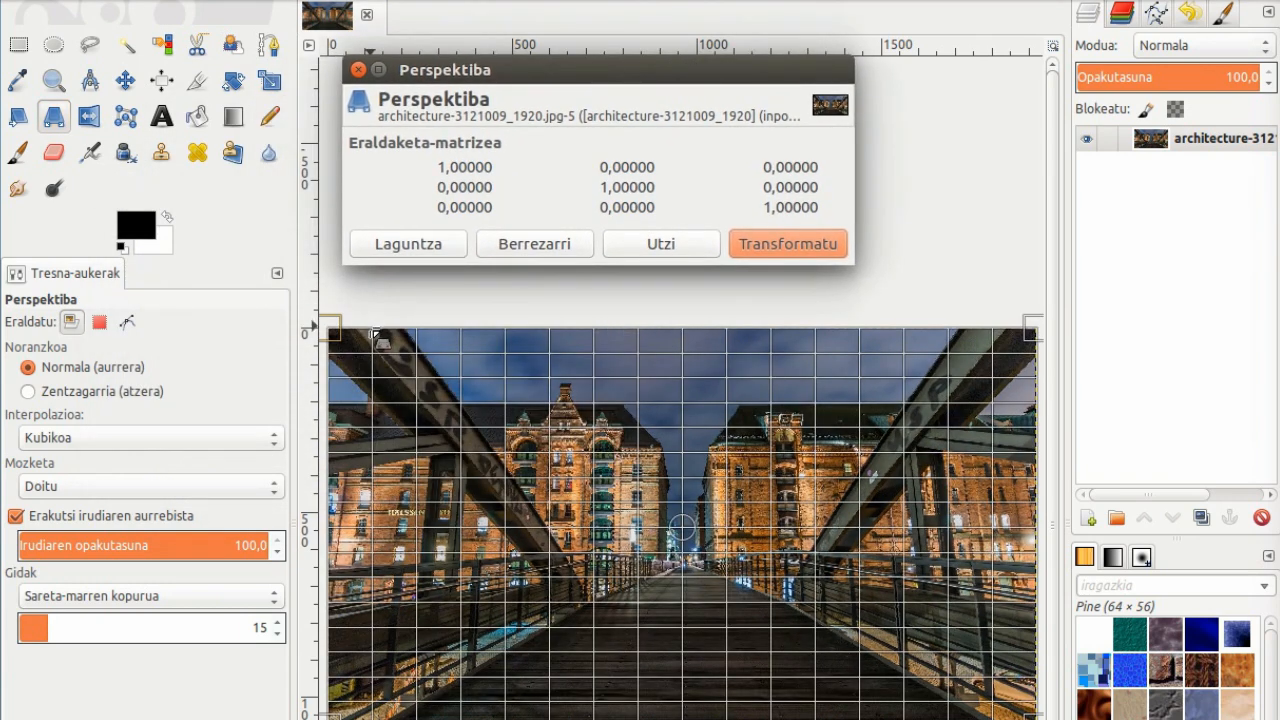
{"action": "left_click_drag", "start_coordinate": [336, 332], "coordinate": [308, 326]}
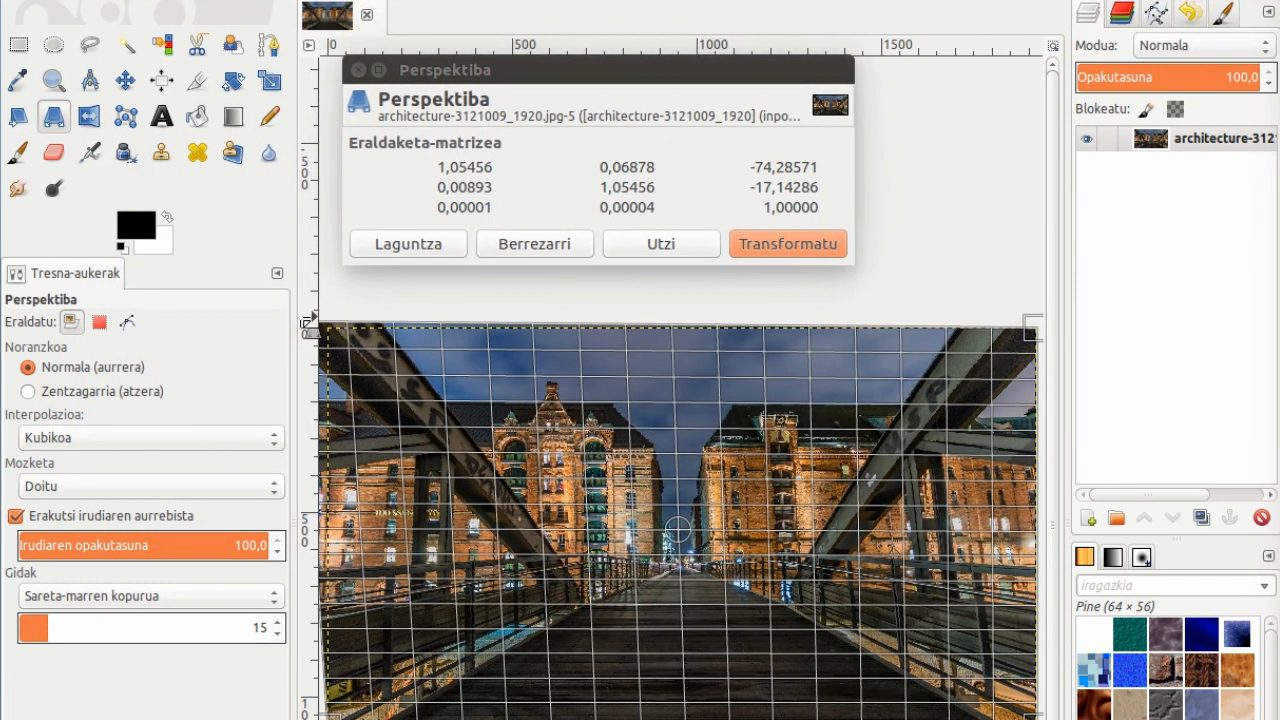
{"action": "left_click_drag", "start_coordinate": [1032, 330], "coordinate": [1044, 320]}
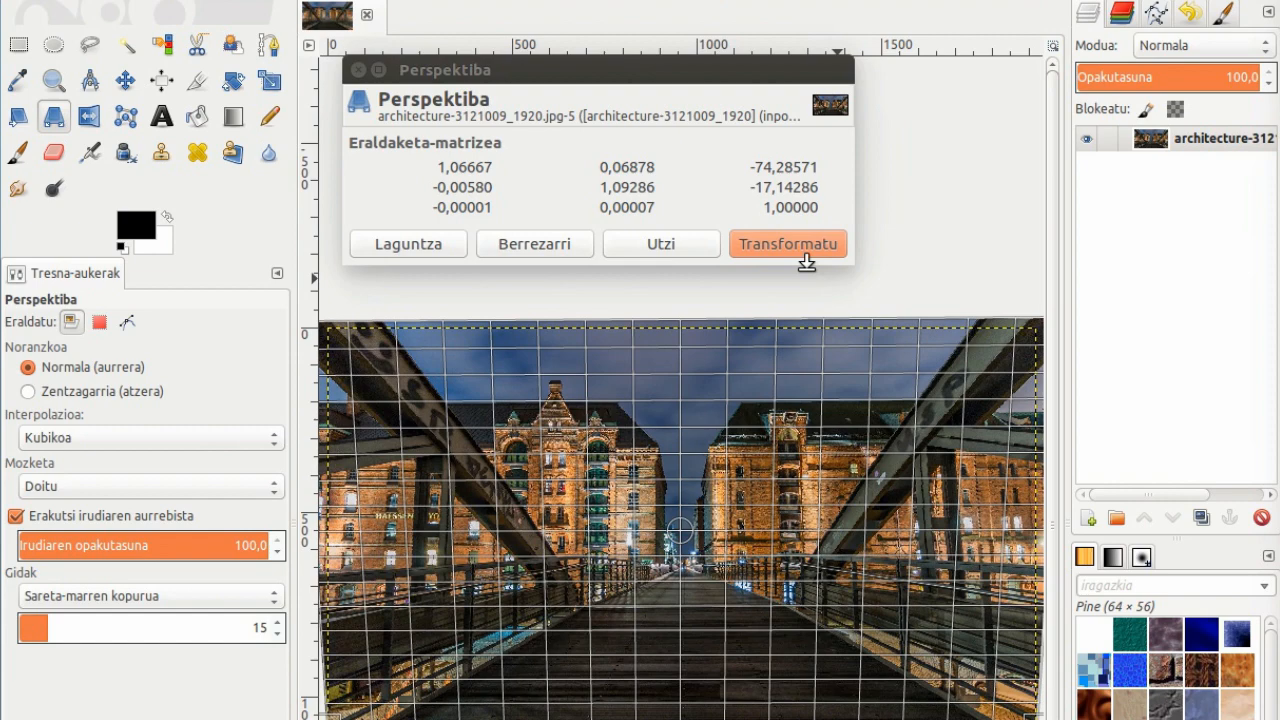
{"action": "left_click_drag", "start_coordinate": [330, 719], "coordinate": [215, 719]}
{"action": "left_click_drag", "start_coordinate": [1038, 719], "coordinate": [1022, 719]}
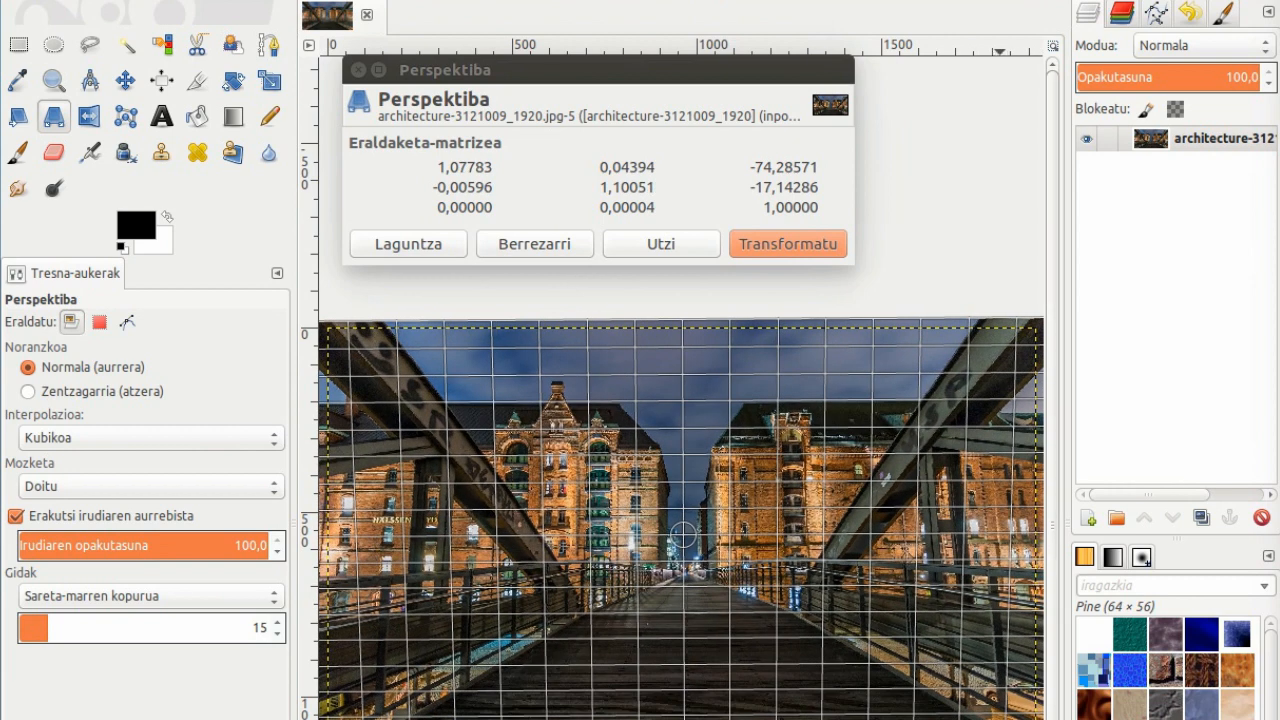
{"action": "left_click", "coordinate": [780, 246]}
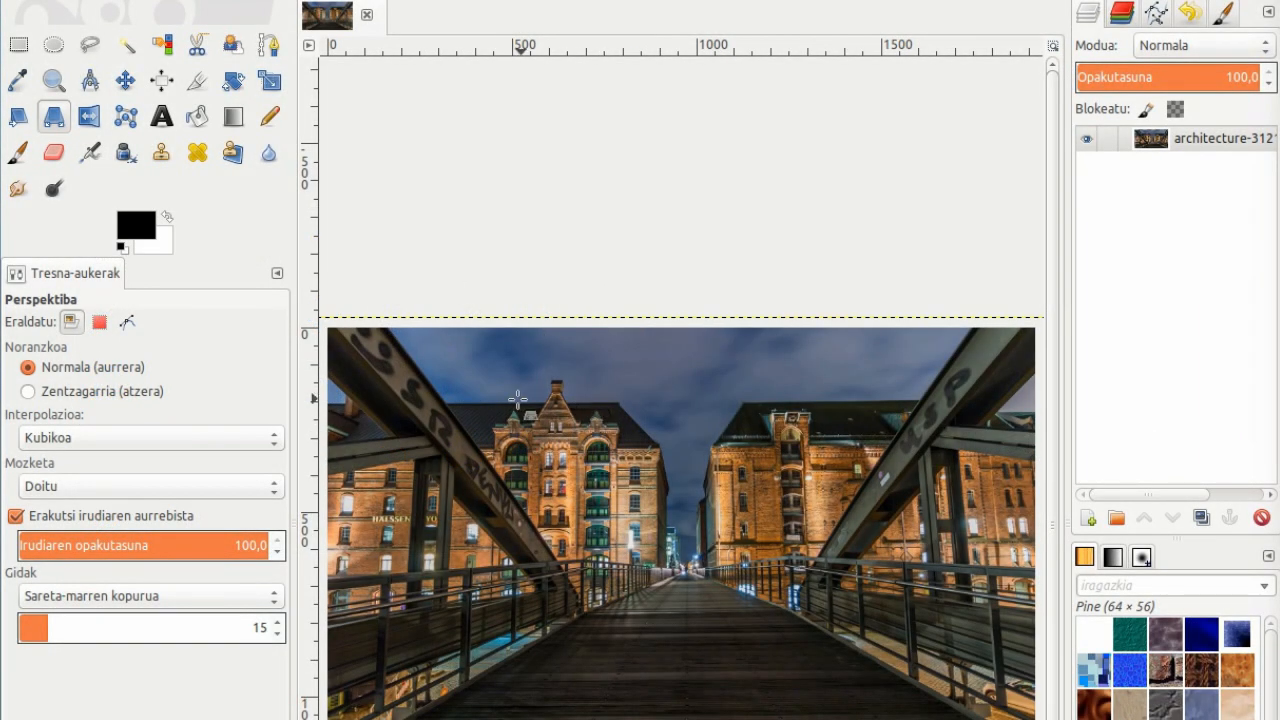
Flip the architecture photo layer horizontally, and flip it back to its original direction
{"action": "left_click", "coordinate": [89, 116]}
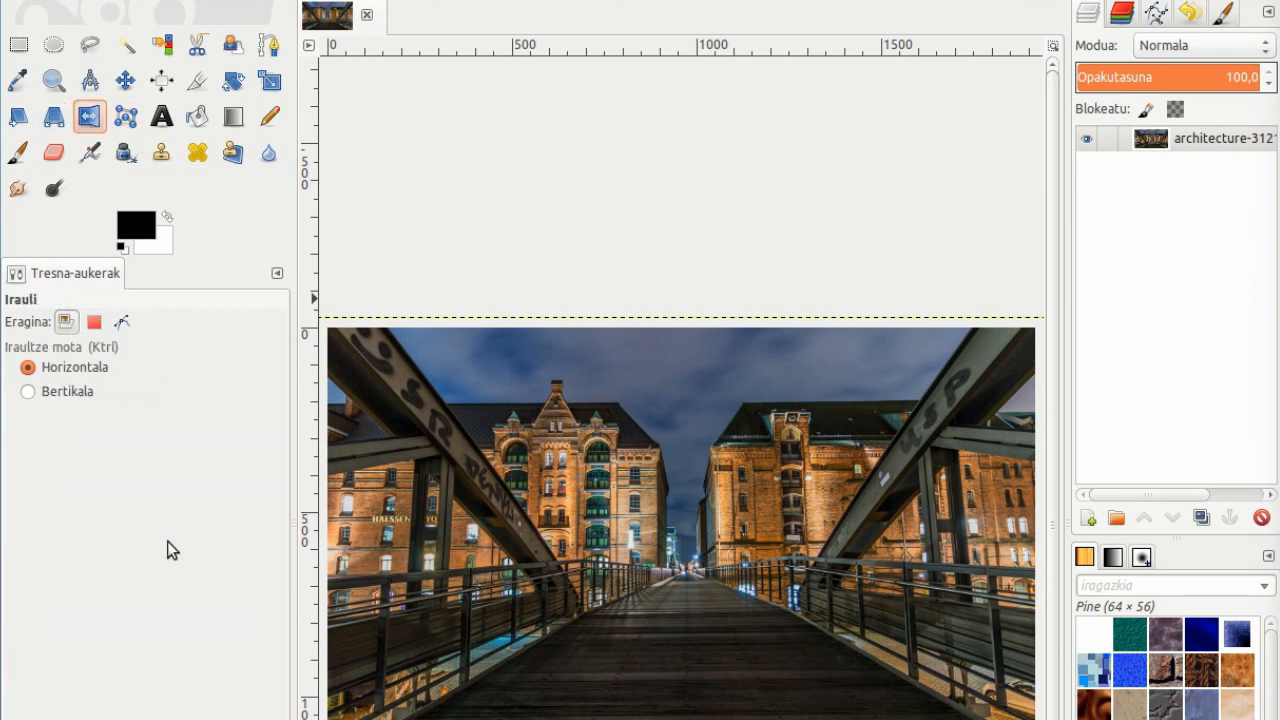
{"action": "left_click", "coordinate": [47, 393]}
{"action": "left_click", "coordinate": [690, 368]}
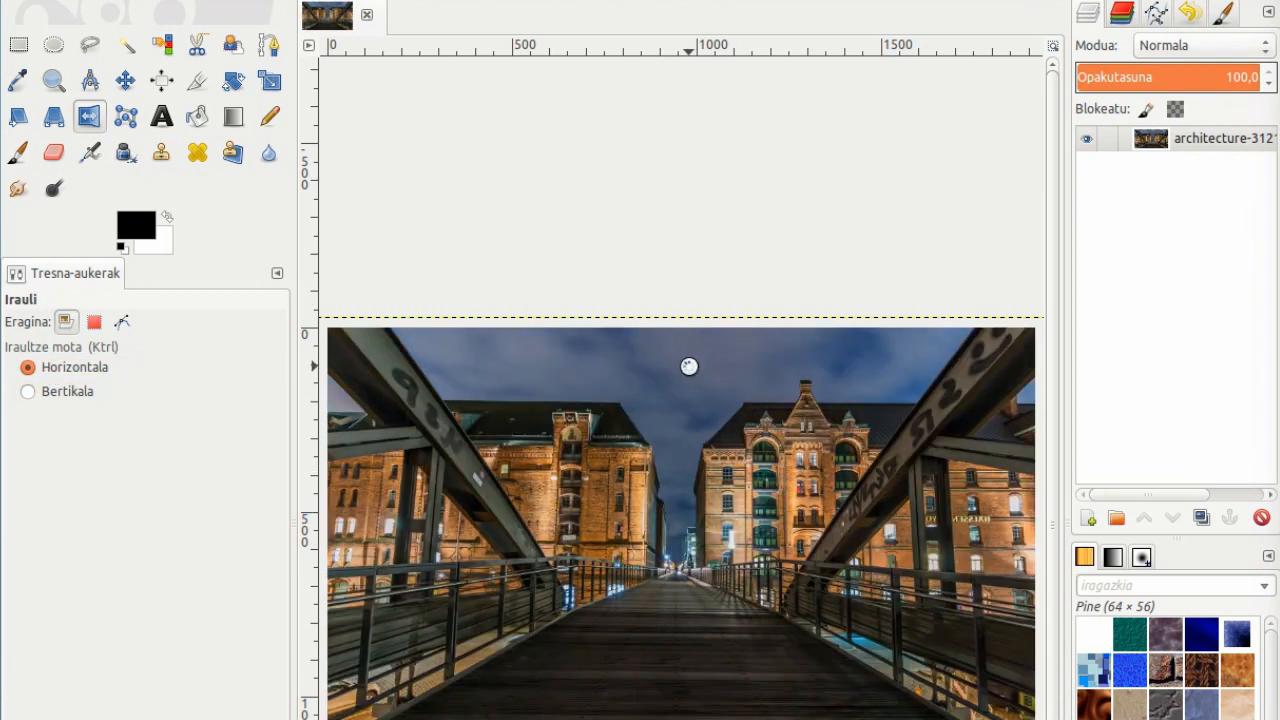
{"action": "left_click", "coordinate": [689, 366]}
Flip the architecture photo layer vertically, and flip it back upright
{"action": "left_click", "coordinate": [31, 391]}
{"action": "left_click", "coordinate": [692, 377]}
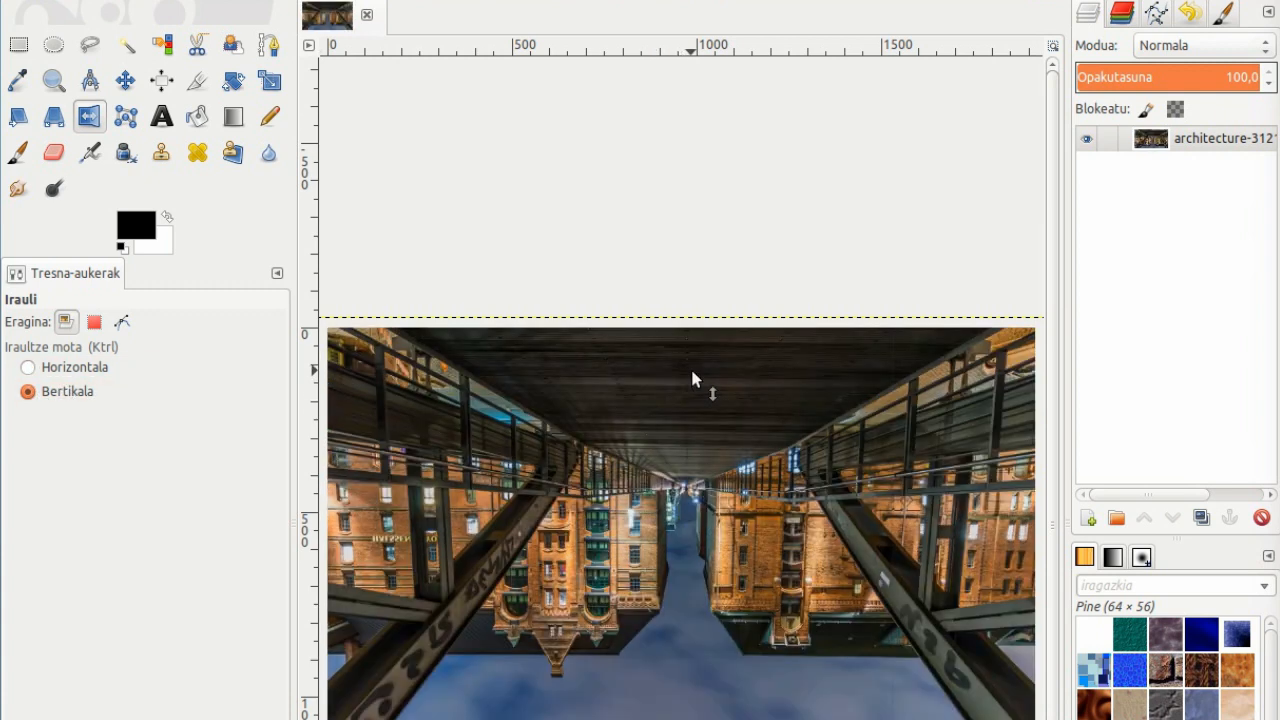
{"action": "left_click", "coordinate": [694, 376]}
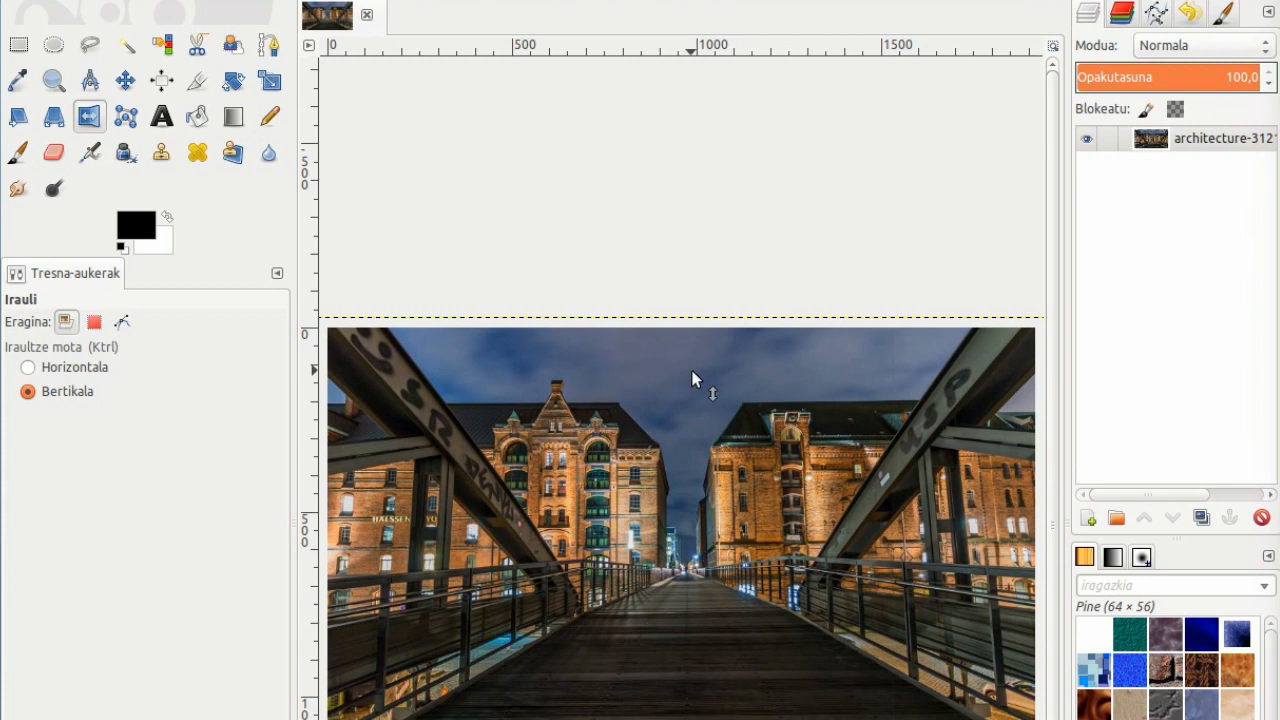
{"action": "left_click", "coordinate": [693, 378]}
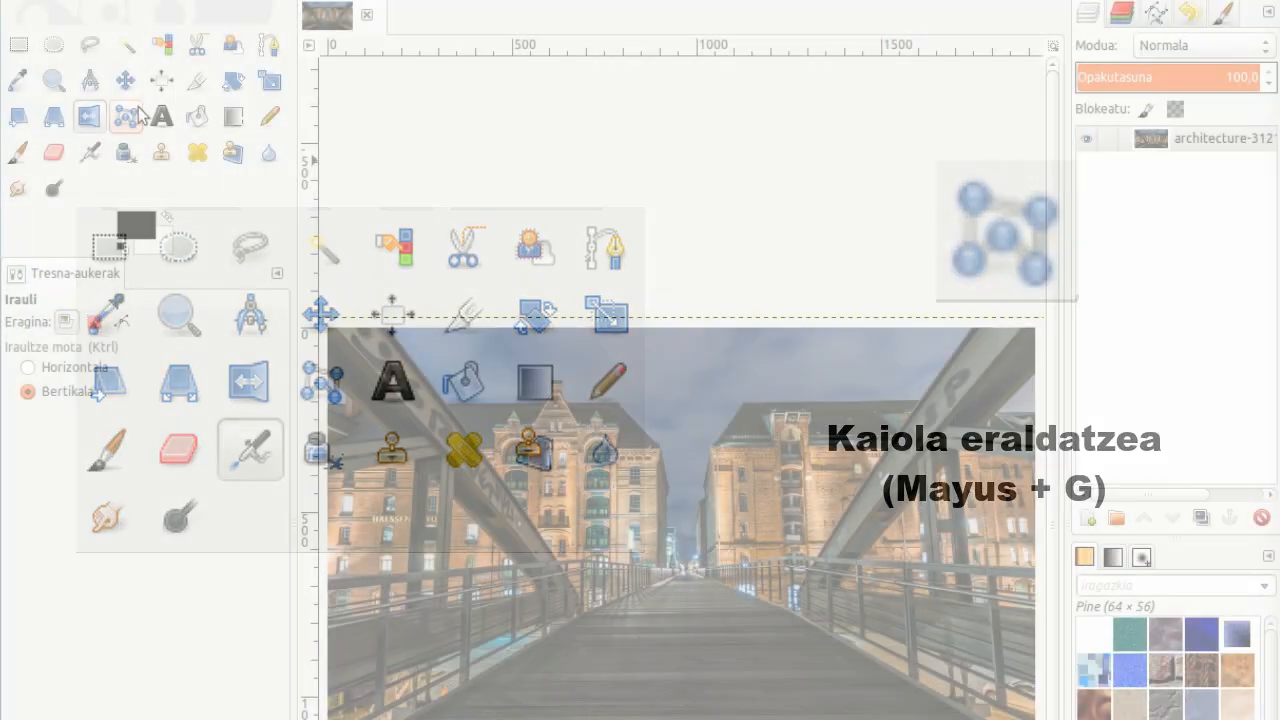
Draw a closed six-point Cage Transform outline around the upper part of the building on the architecture photo's left side
{"action": "left_click", "coordinate": [126, 116]}
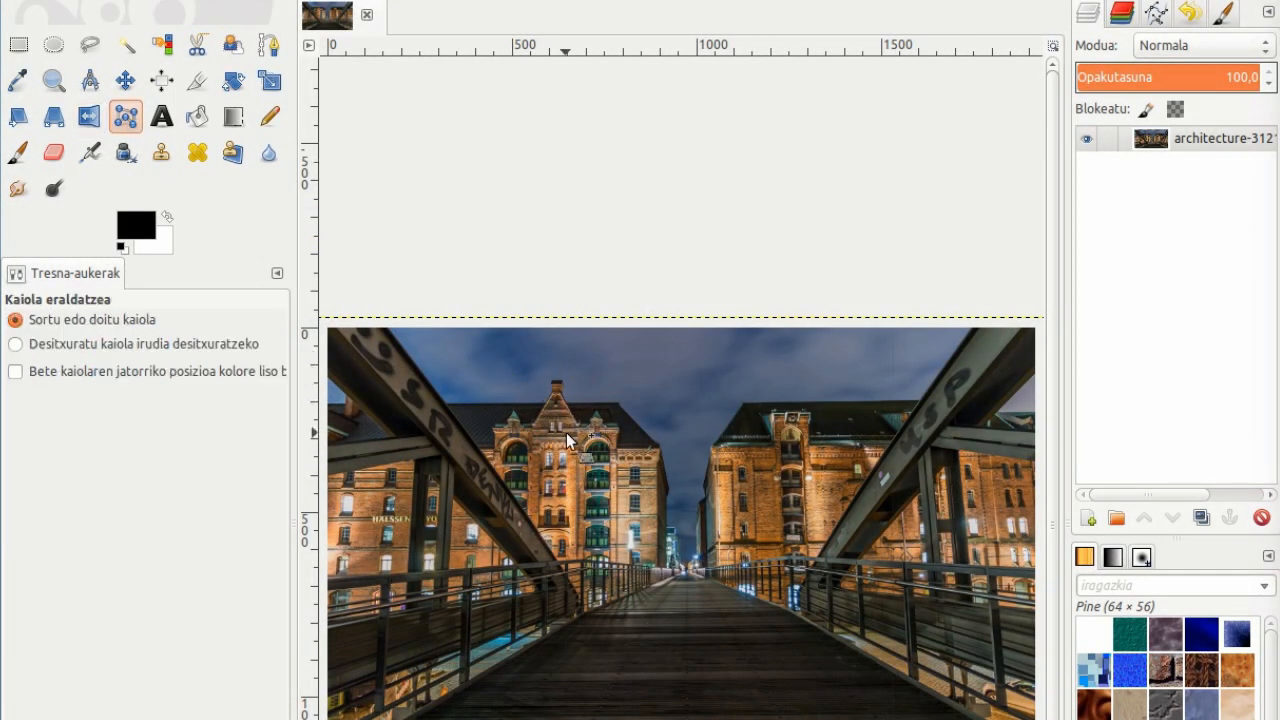
{"action": "left_click", "coordinate": [470, 344]}
{"action": "left_click", "coordinate": [450, 499]}
{"action": "left_click", "coordinate": [508, 570]}
{"action": "left_click", "coordinate": [591, 617]}
{"action": "left_click", "coordinate": [744, 380]}
{"action": "left_click", "coordinate": [665, 331]}
{"action": "left_click", "coordinate": [469, 345]}
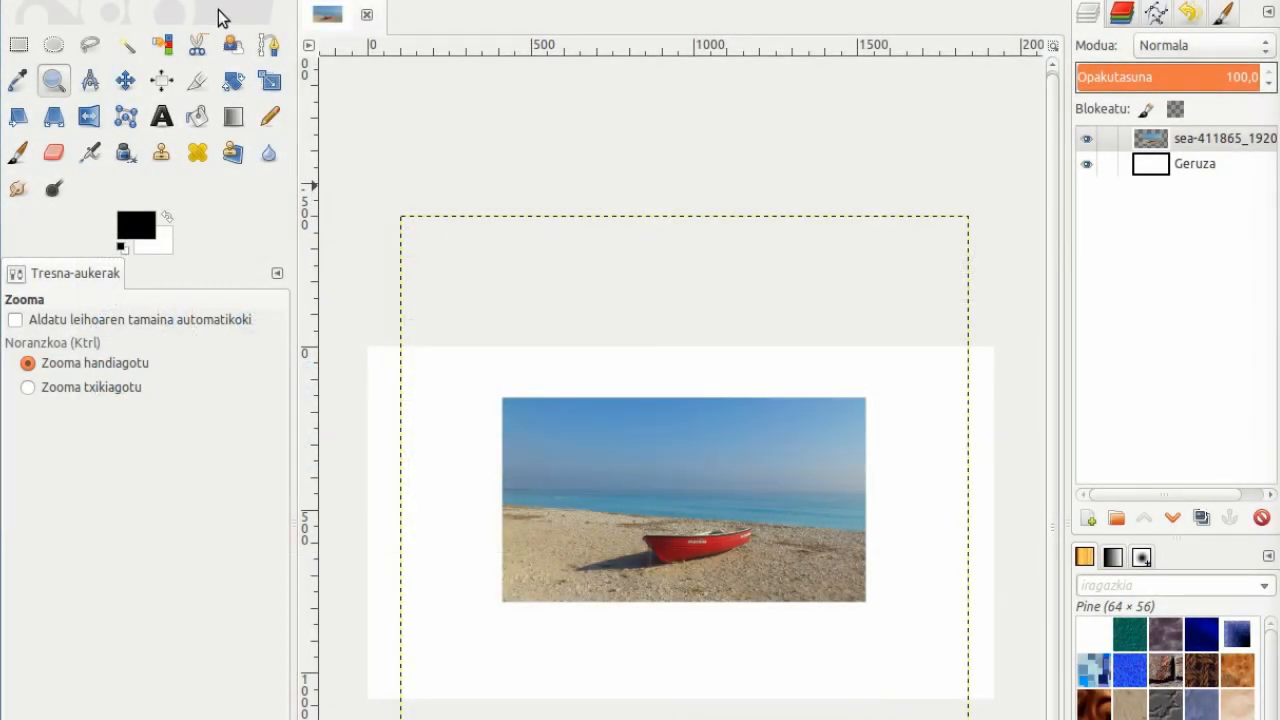
Set the Crop tool to a fixed aspect ratio of 1:1 for the beach photo
{"action": "key", "text": "shift+c"}
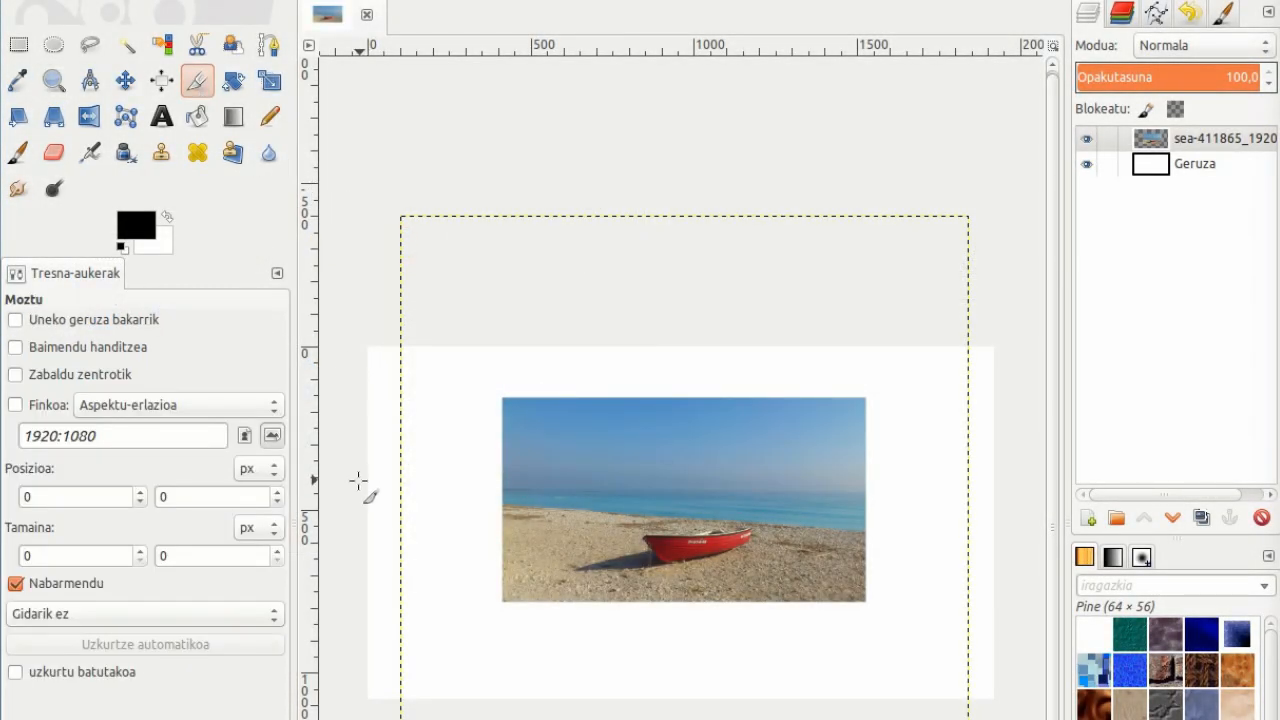
{"action": "left_click", "coordinate": [37, 405]}
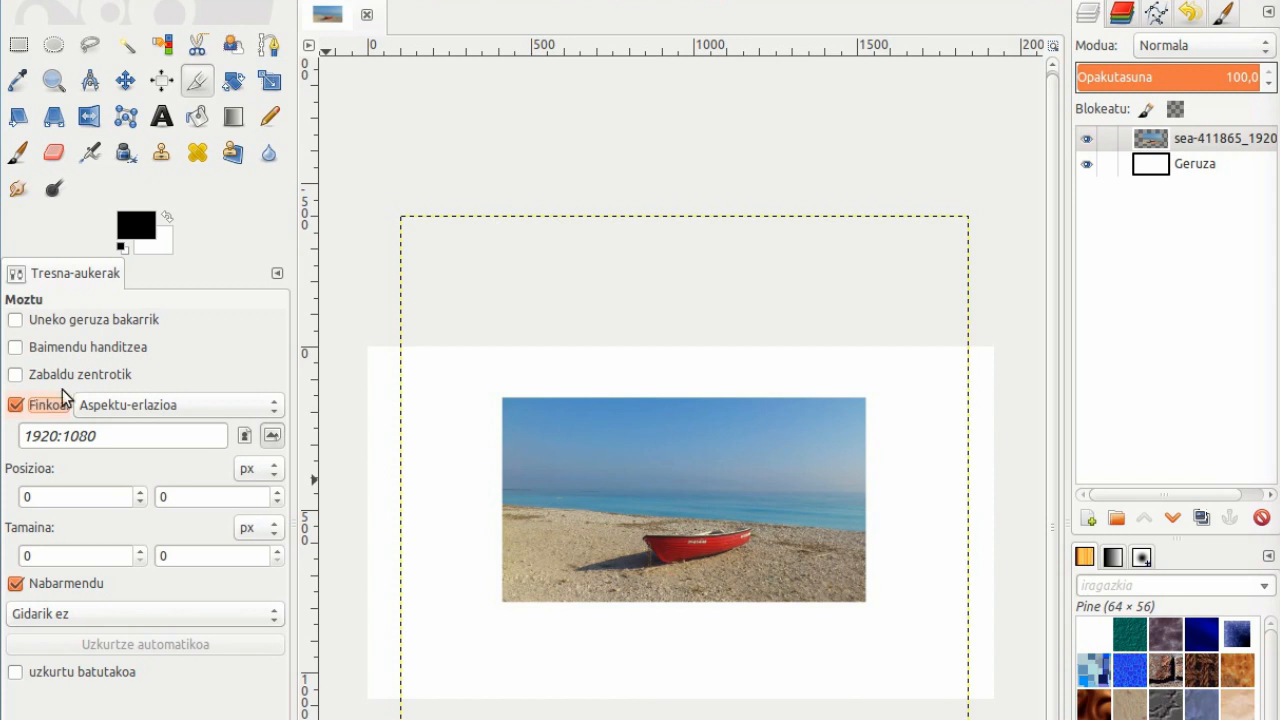
{"action": "left_click_drag", "start_coordinate": [63, 435], "coordinate": [3, 440]}
{"action": "type", "text": "1"}
{"action": "key", "text": "Tab"}
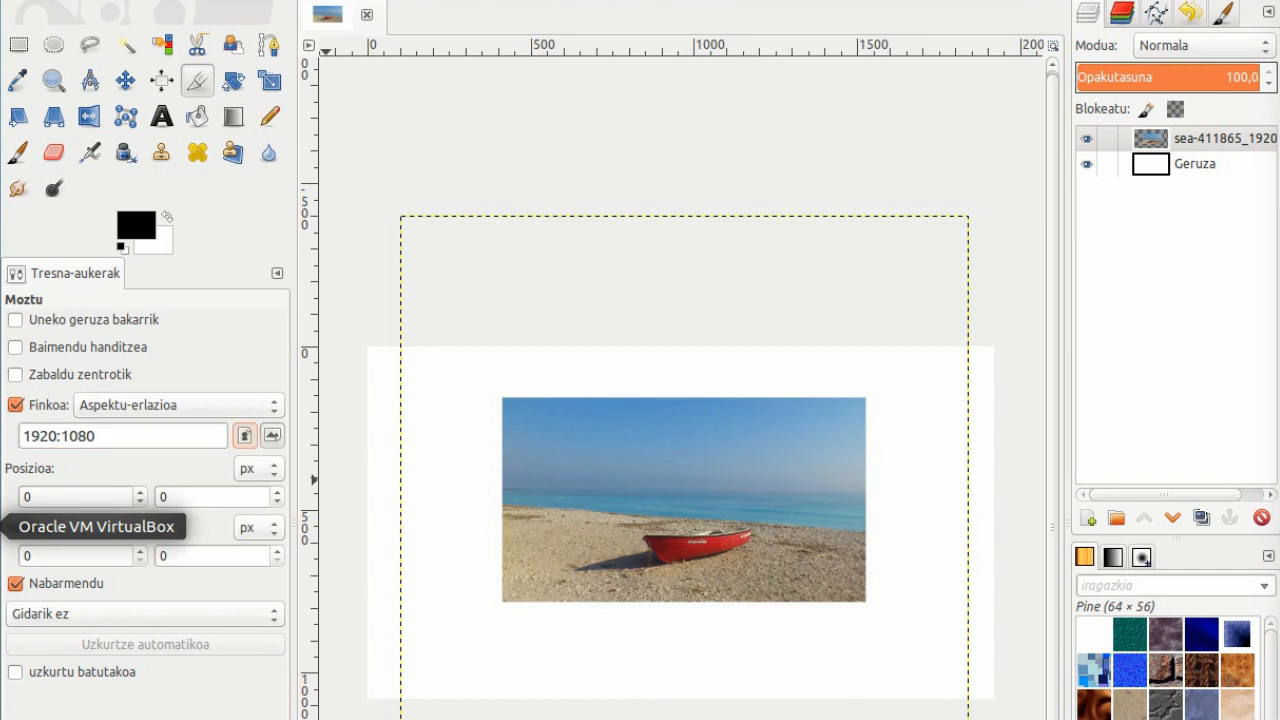
{"action": "triple_click", "coordinate": [127, 431]}
{"action": "type", "text": "1:1"}
Frame the red boat in a square crop area of about 610 × 610 px
{"action": "left_click_drag", "start_coordinate": [593, 432], "coordinate": [820, 643]}
{"action": "left_click_drag", "start_coordinate": [687, 556], "coordinate": [683, 524]}
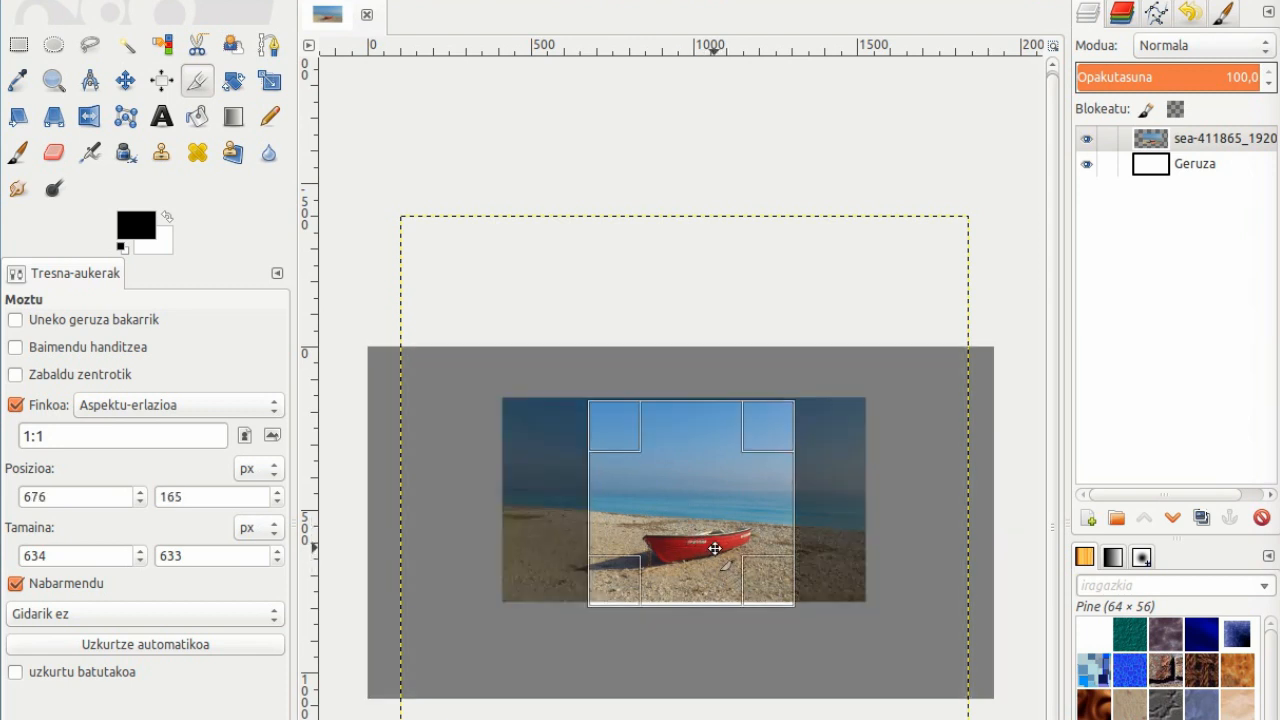
{"action": "left_click_drag", "start_coordinate": [714, 614], "coordinate": [722, 603]}
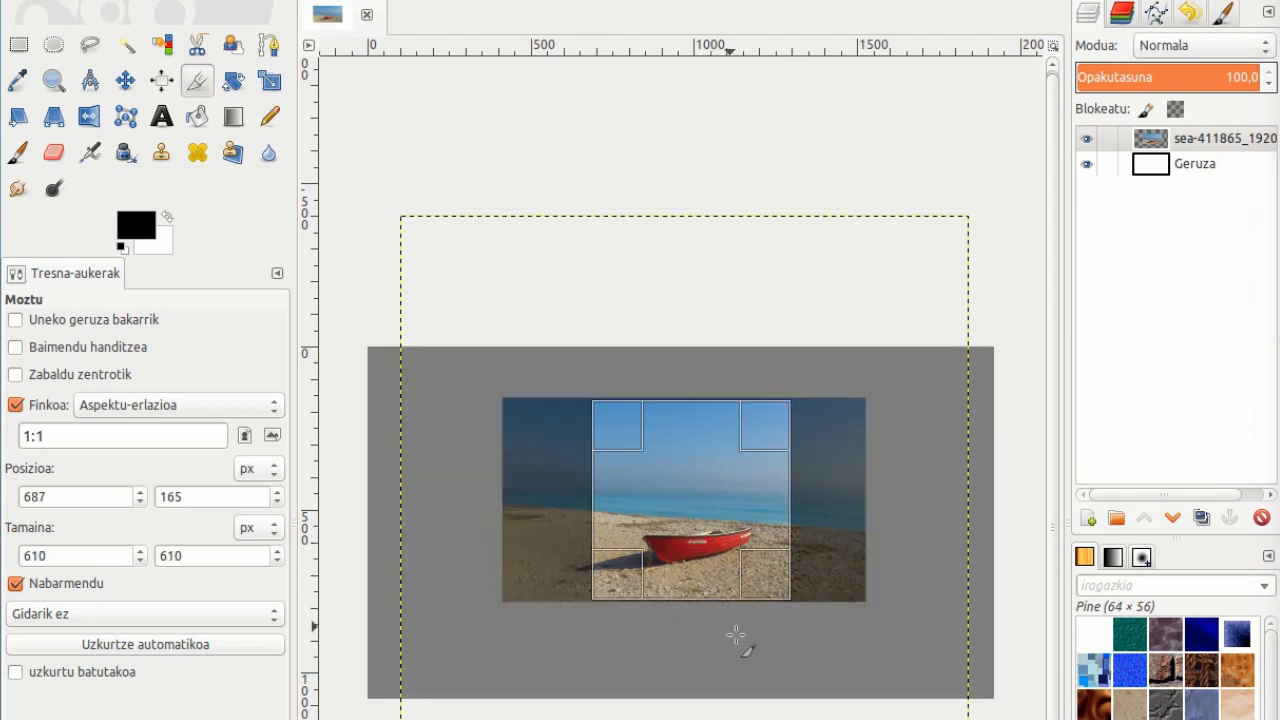
Set the crop's fixed aspect ratio to 16:9 in landscape orientation
{"action": "left_click", "coordinate": [70, 434]}
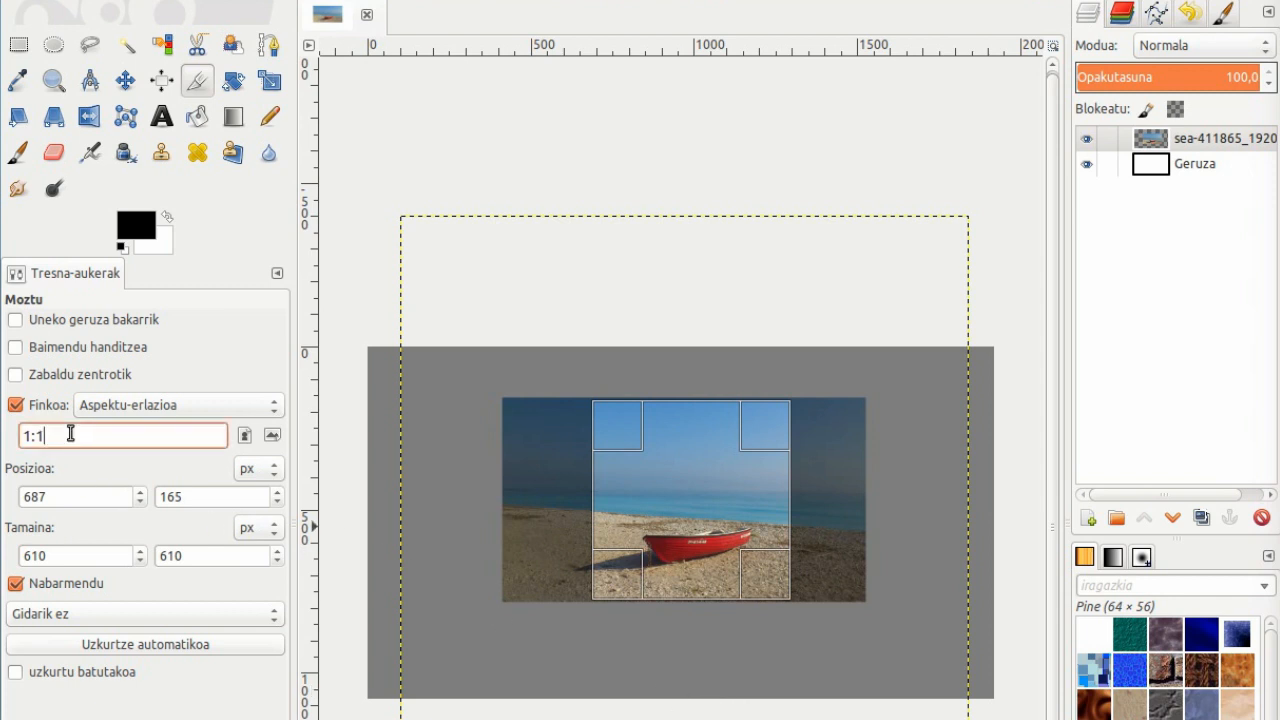
{"action": "key", "text": "BackSpace"}
{"action": "key", "text": "BackSpace"}
{"action": "key", "text": "BackSpace"}
{"action": "type", "text": "16:"}
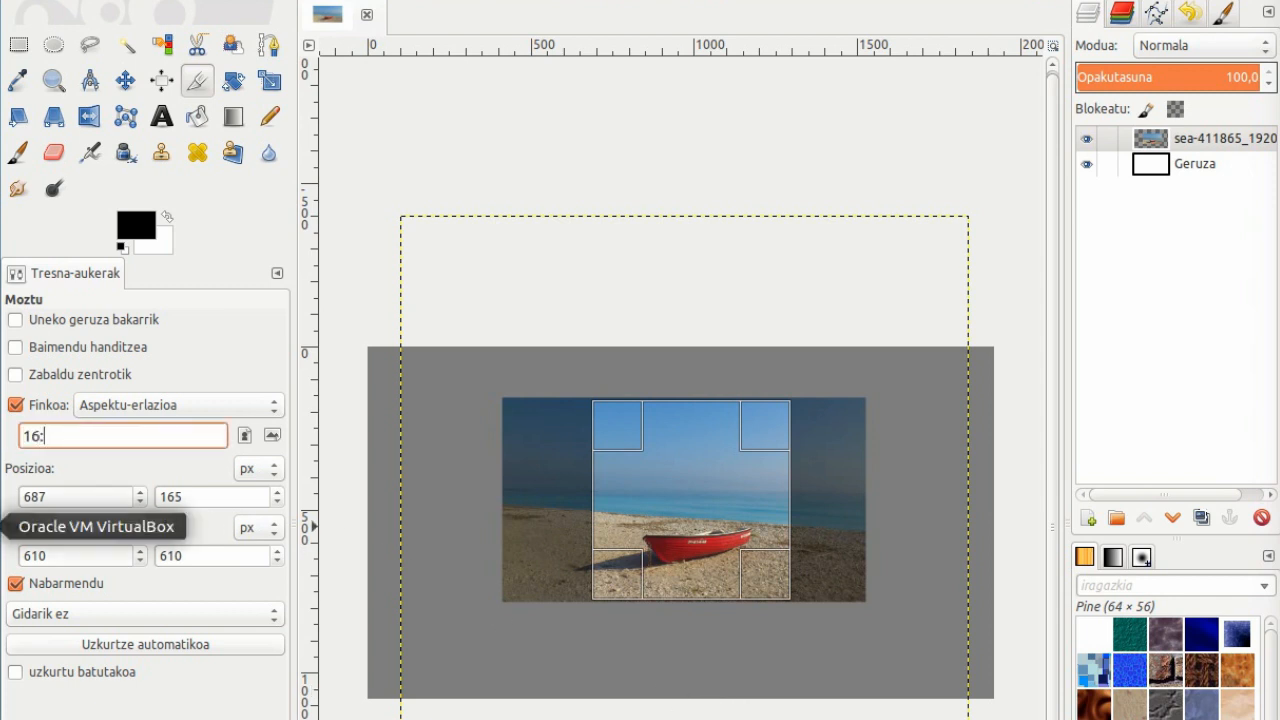
{"action": "left_click", "coordinate": [271, 436]}
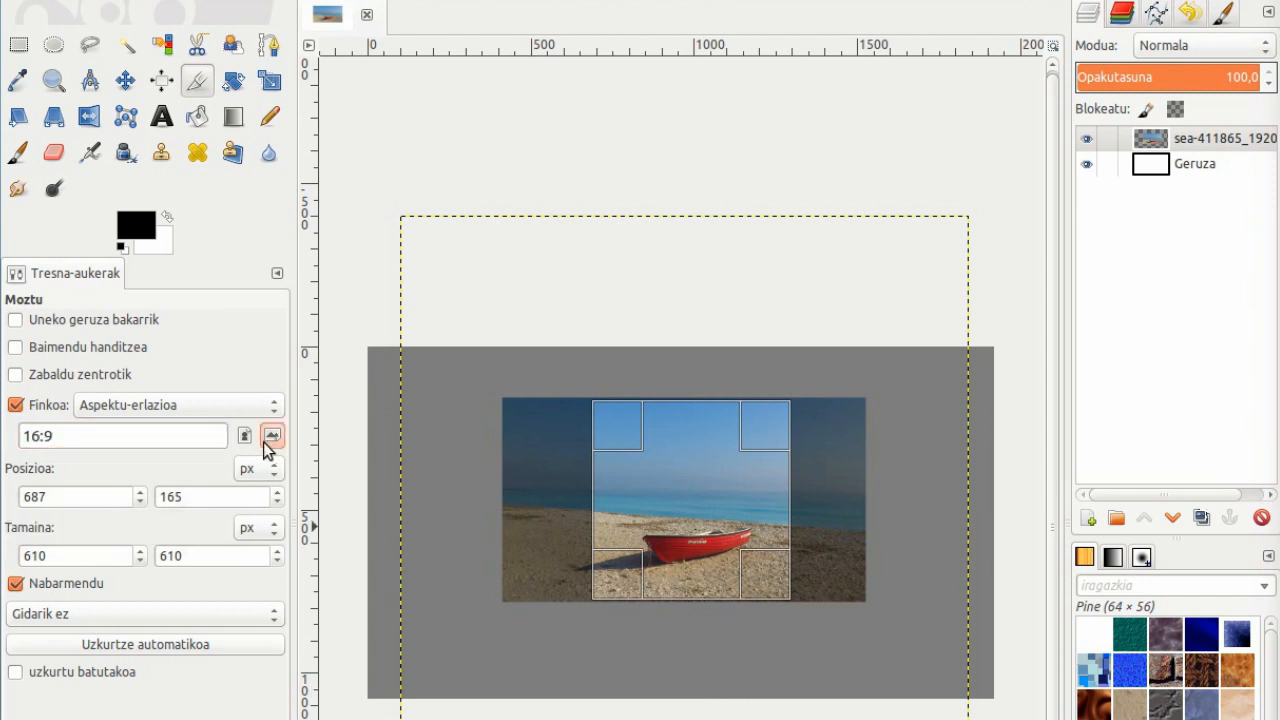
Crop the image to the beach photo with a 16:9 frame of about 1070 × 602 px
{"action": "left_click_drag", "start_coordinate": [520, 412], "coordinate": [890, 612]}
{"action": "mouse_move", "coordinate": [706, 520]}
{"action": "left_mouse_down"}
{"action": "mouse_move", "coordinate": [706, 506]}
{"action": "mouse_move", "coordinate": [692, 515]}
{"action": "left_mouse_up"}
{"action": "left_click_drag", "start_coordinate": [875, 601], "coordinate": [851, 588]}
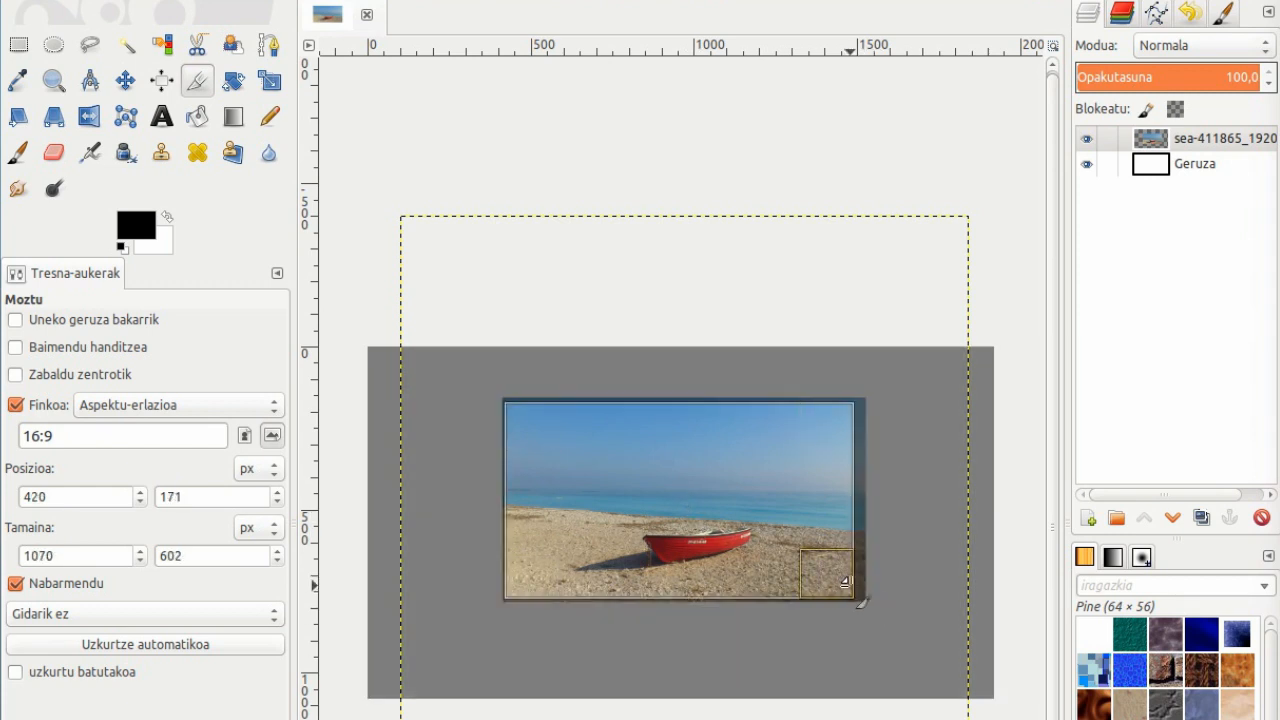
{"action": "key", "text": "Return"}
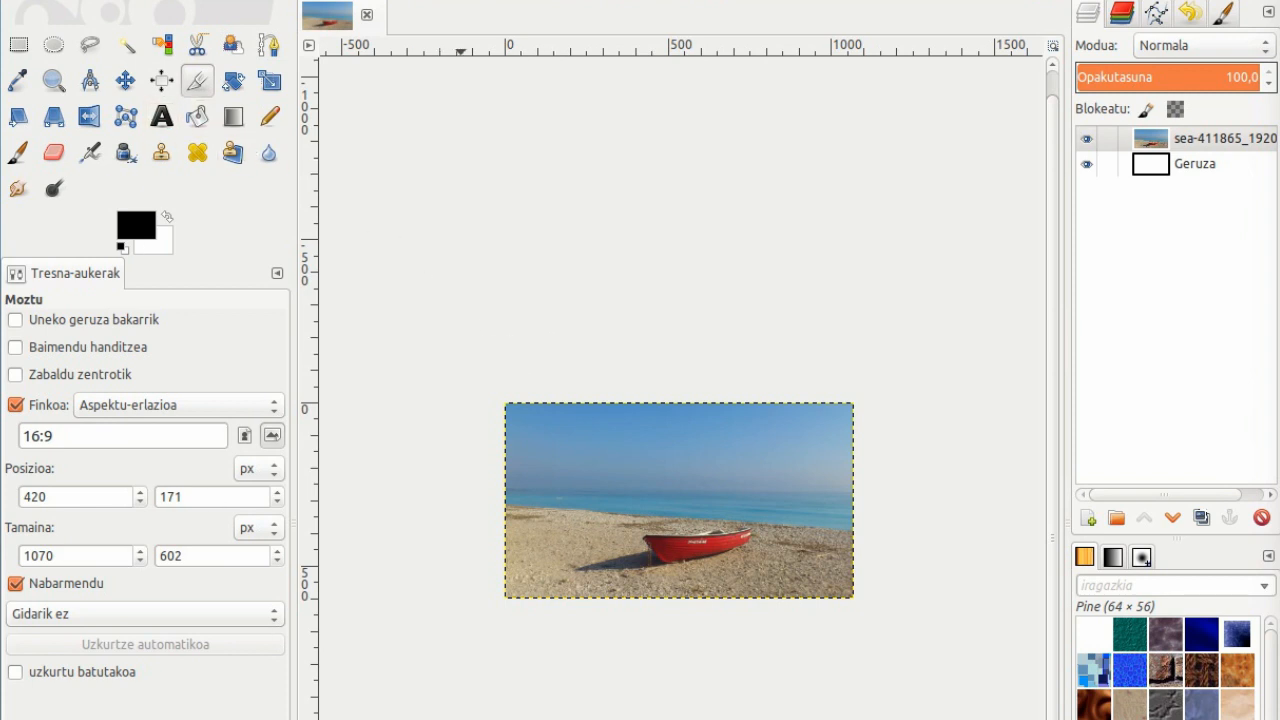
{"action": "key", "text": "plus"}
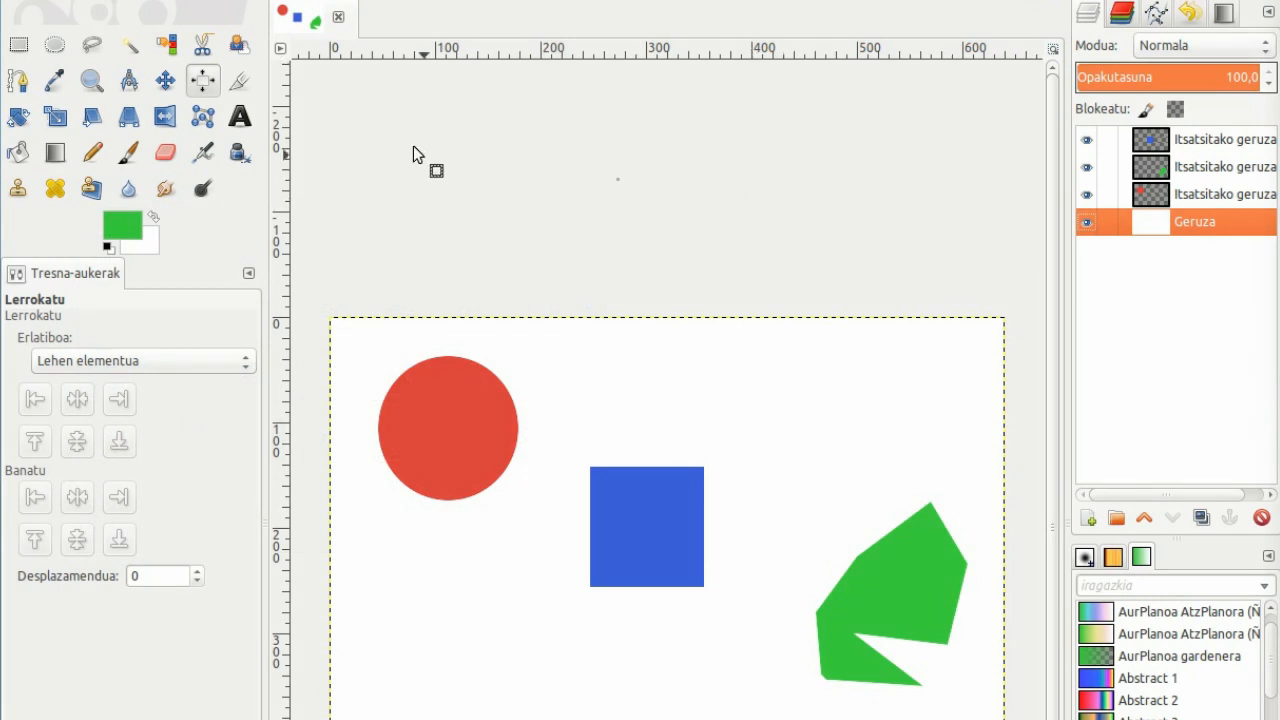
Align the red circle and the green polygon to the blue square's vertical middle, using the square as the first item
{"action": "left_click", "coordinate": [210, 82]}
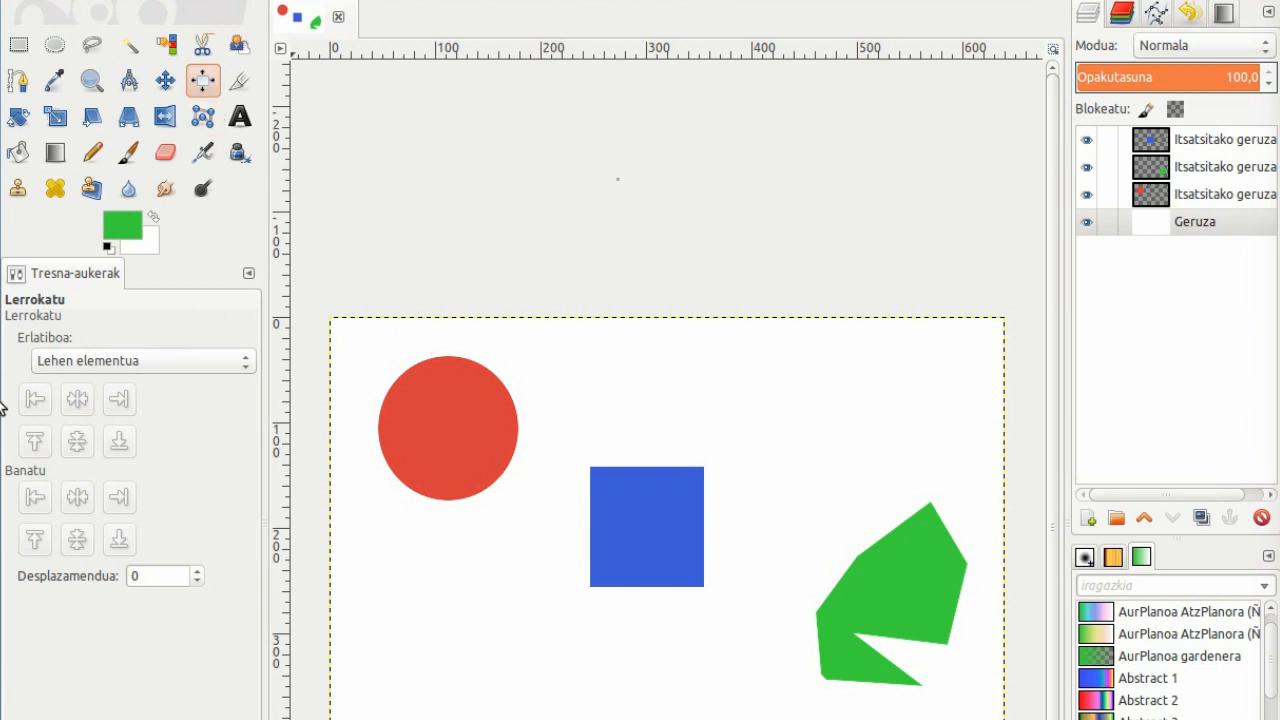
{"action": "left_click", "coordinate": [629, 518]}
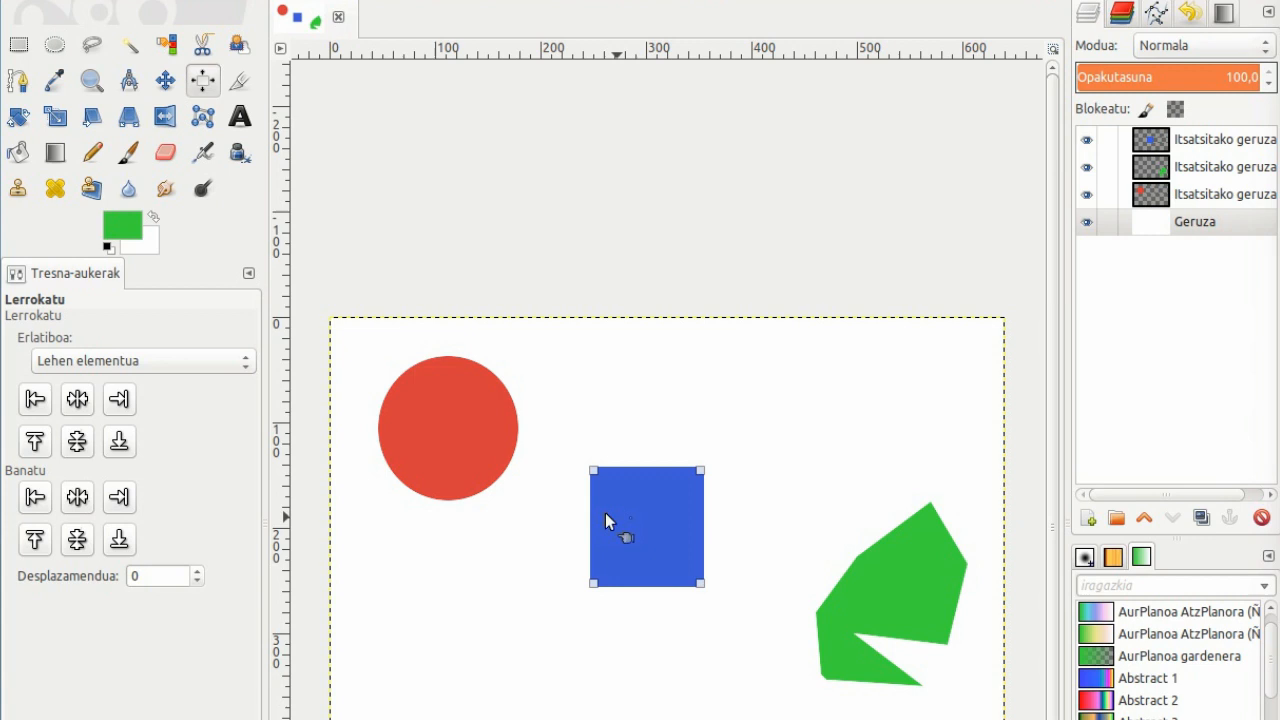
{"action": "left_click", "coordinate": [427, 436], "text": "shift"}
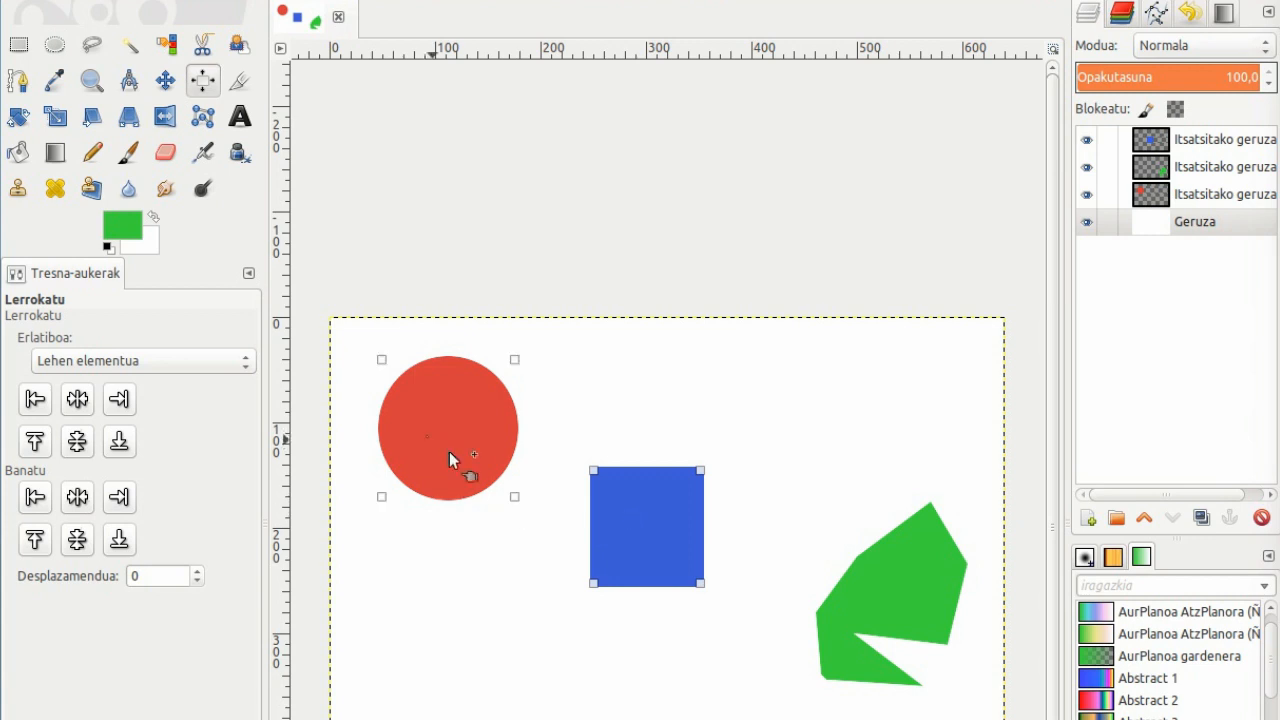
{"action": "left_click", "coordinate": [896, 597], "text": "shift"}
{"action": "left_click", "coordinate": [79, 444]}
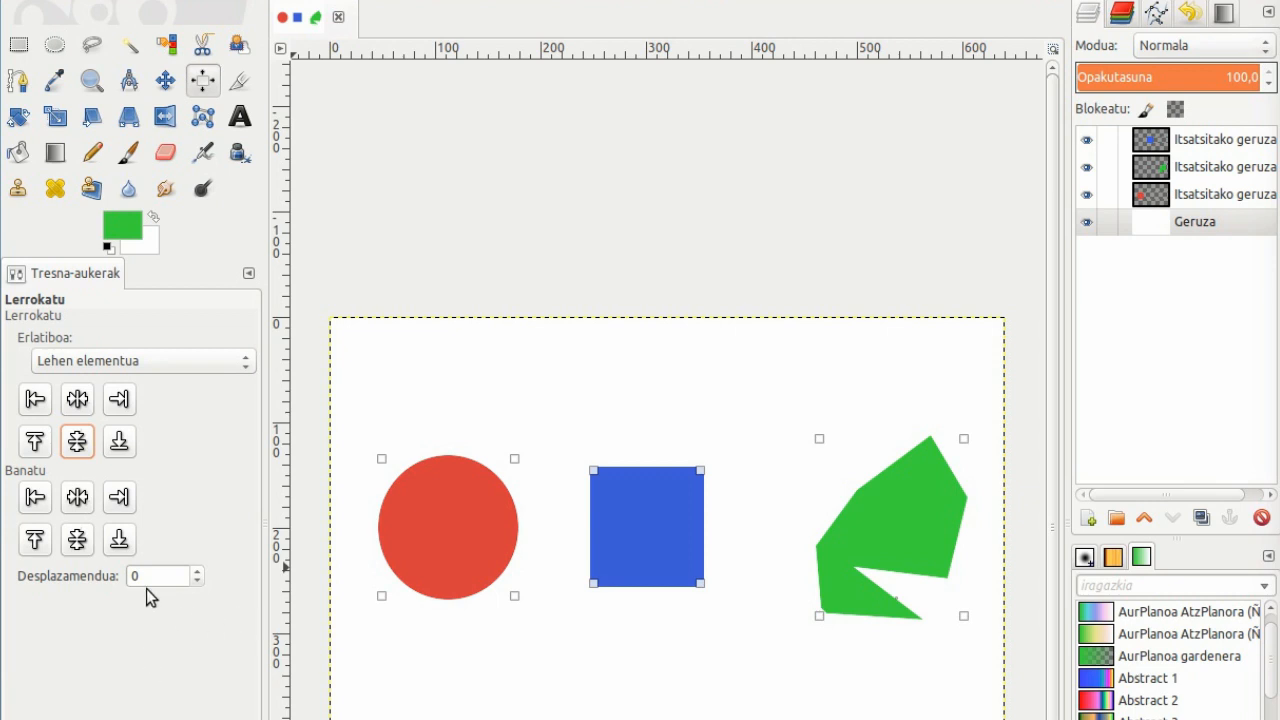
Try distributing the left edges of the selected shapes relative to the blue square, and undo it
{"action": "left_click", "coordinate": [35, 498]}
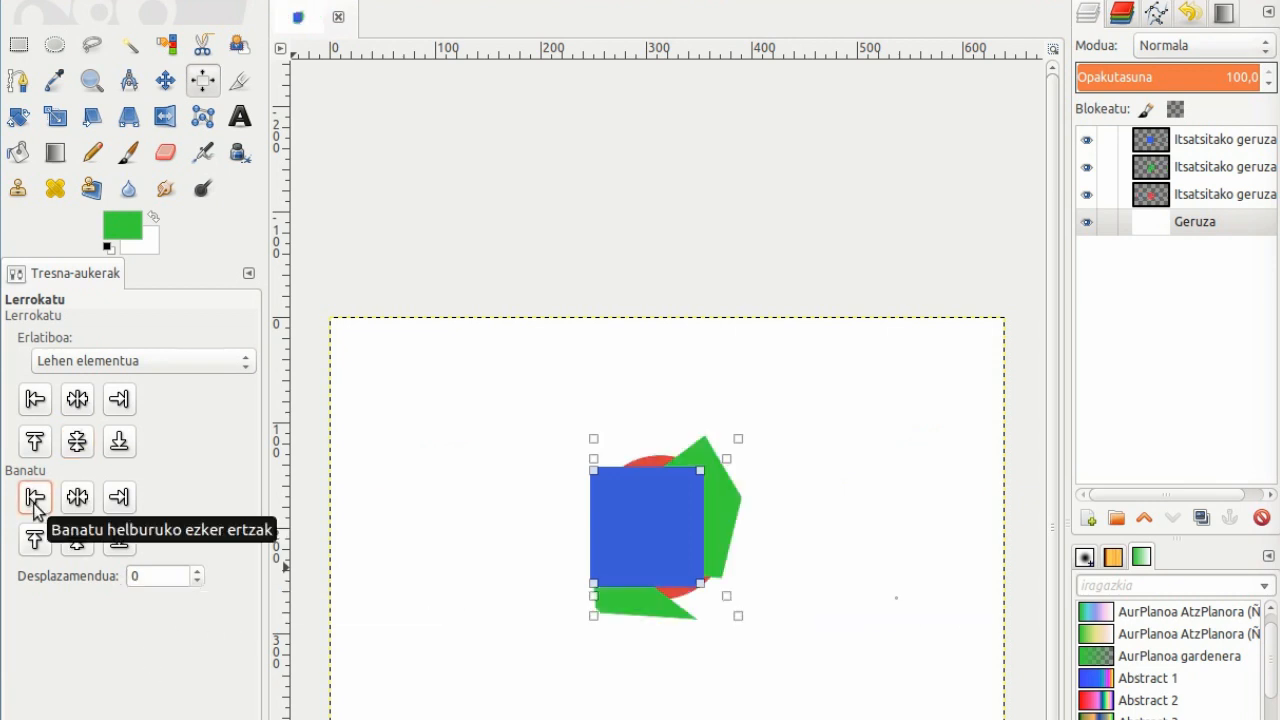
{"action": "key", "text": "ctrl+z"}
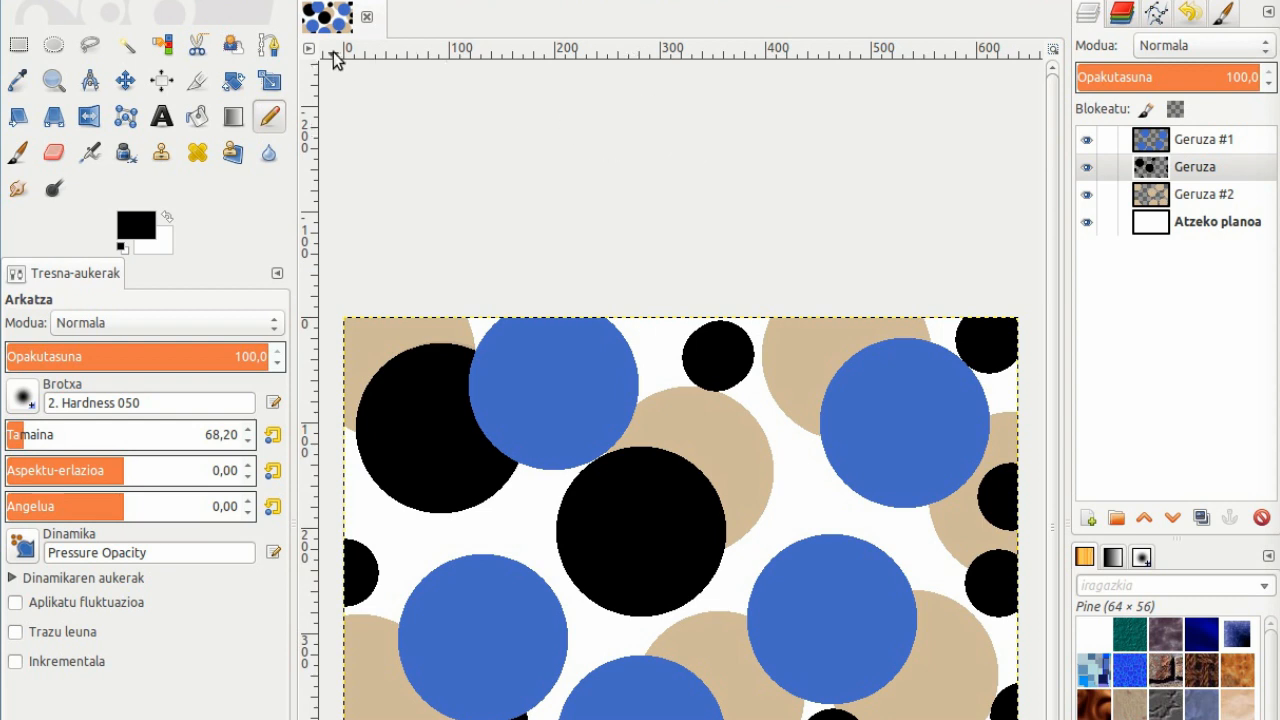
Try moving the blue, black, beige and white background layers with the Move tool by picking each on the canvas, and undo the moves
{"action": "left_click", "coordinate": [131, 88]}
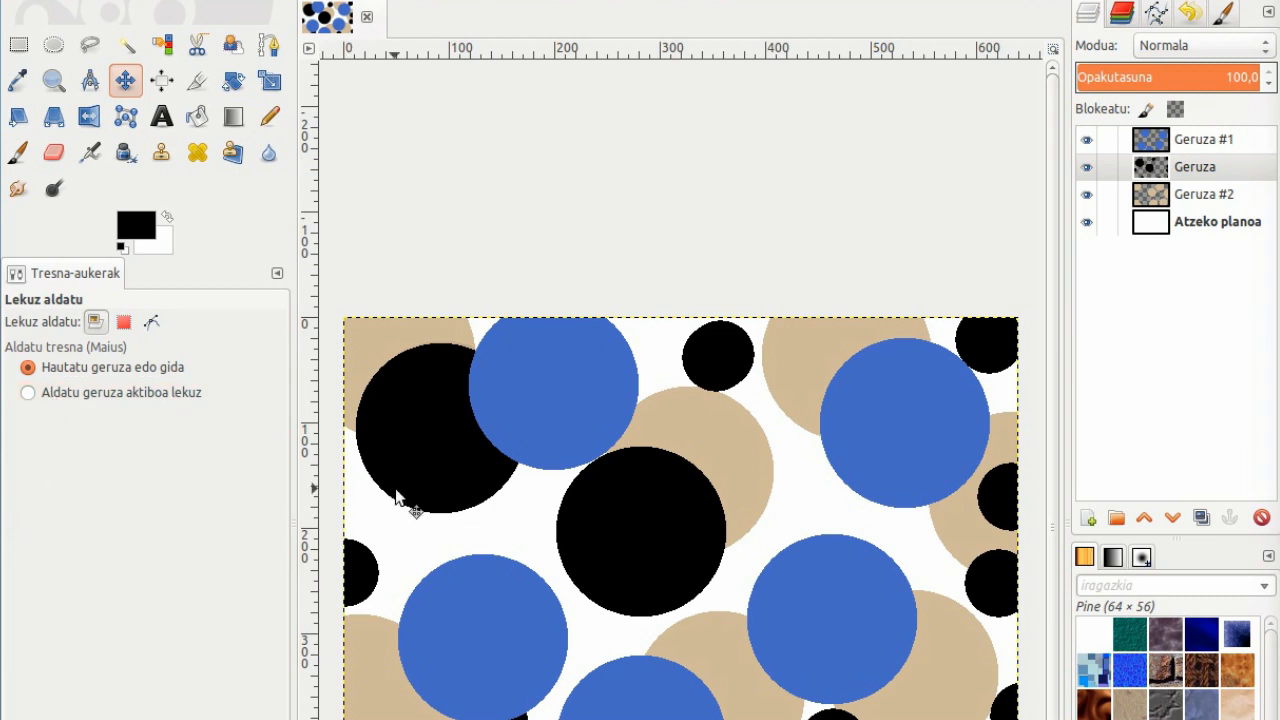
{"action": "left_click_drag", "start_coordinate": [593, 363], "coordinate": [663, 402]}
{"action": "left_click_drag", "start_coordinate": [486, 432], "coordinate": [437, 531]}
{"action": "left_click_drag", "start_coordinate": [449, 394], "coordinate": [428, 288]}
{"action": "left_click_drag", "start_coordinate": [498, 368], "coordinate": [623, 228]}
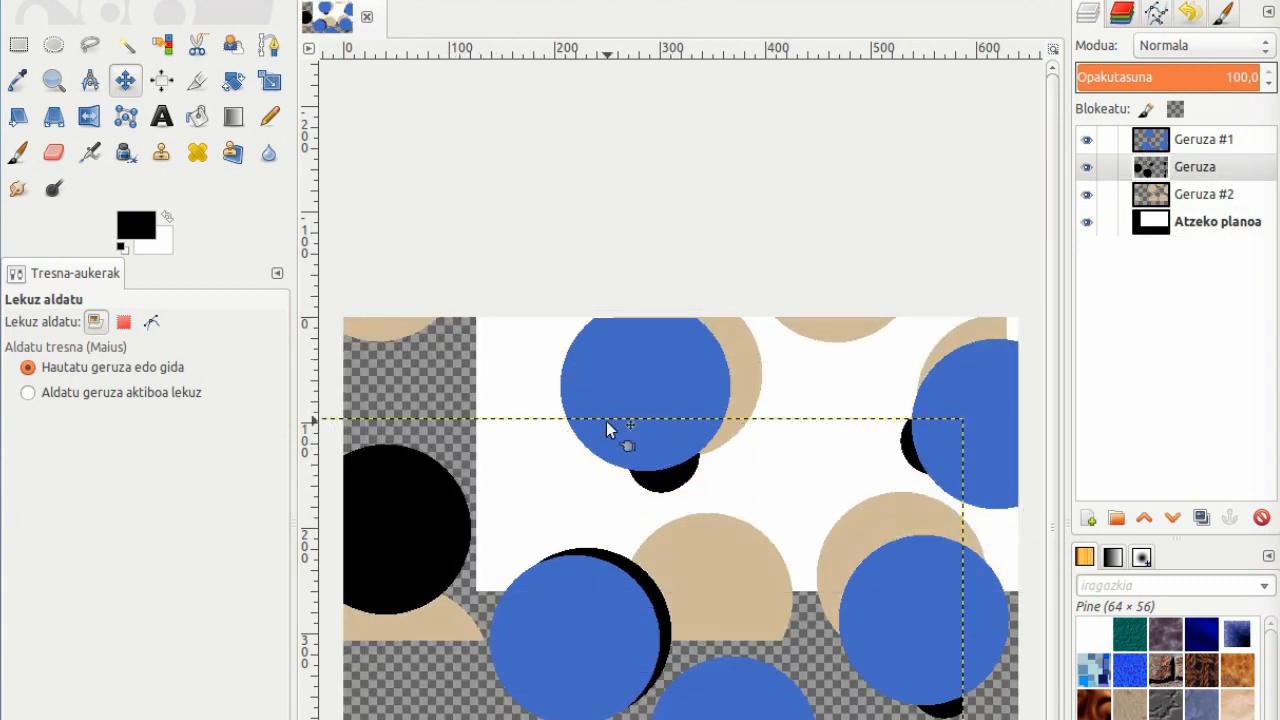
{"action": "key", "text": "ctrl+z"}
{"action": "key", "text": "ctrl+z"}
{"action": "key", "text": "ctrl+z"}
{"action": "key", "text": "ctrl+z"}
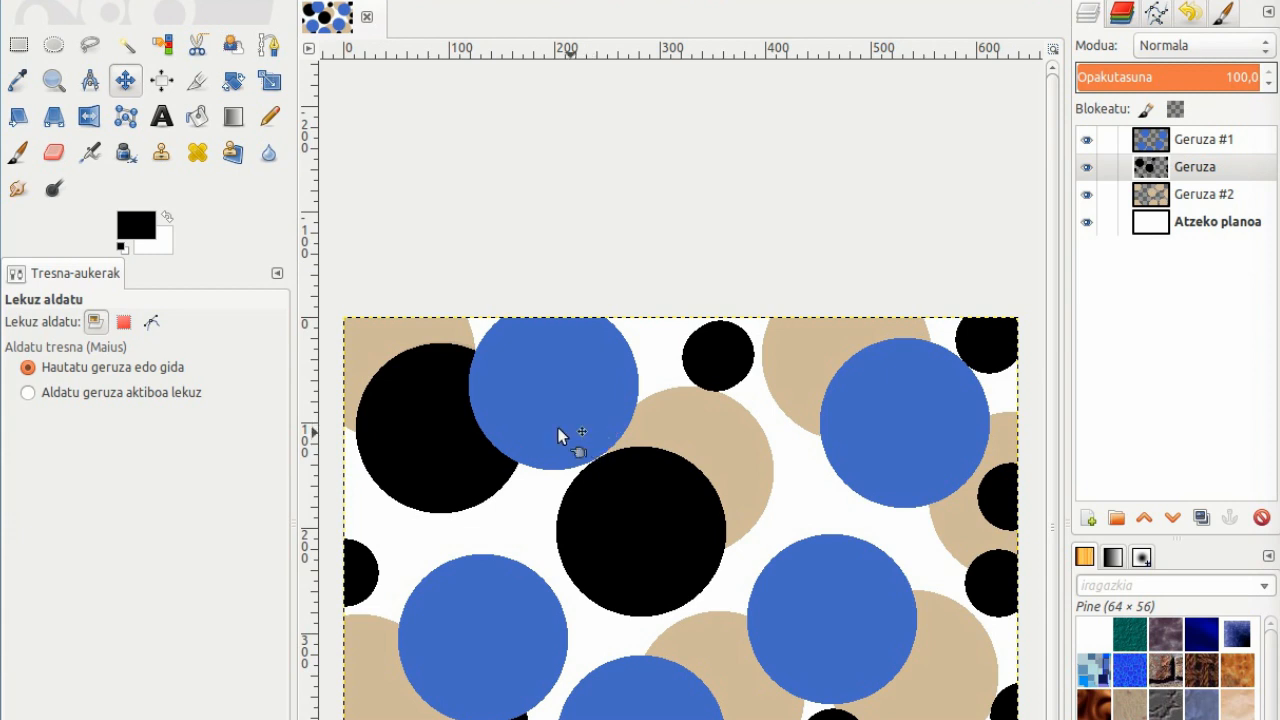
Make the Move tool act on the active layer, try shifting the black circles layer to several positions, and undo the moves
{"action": "left_click", "coordinate": [30, 396]}
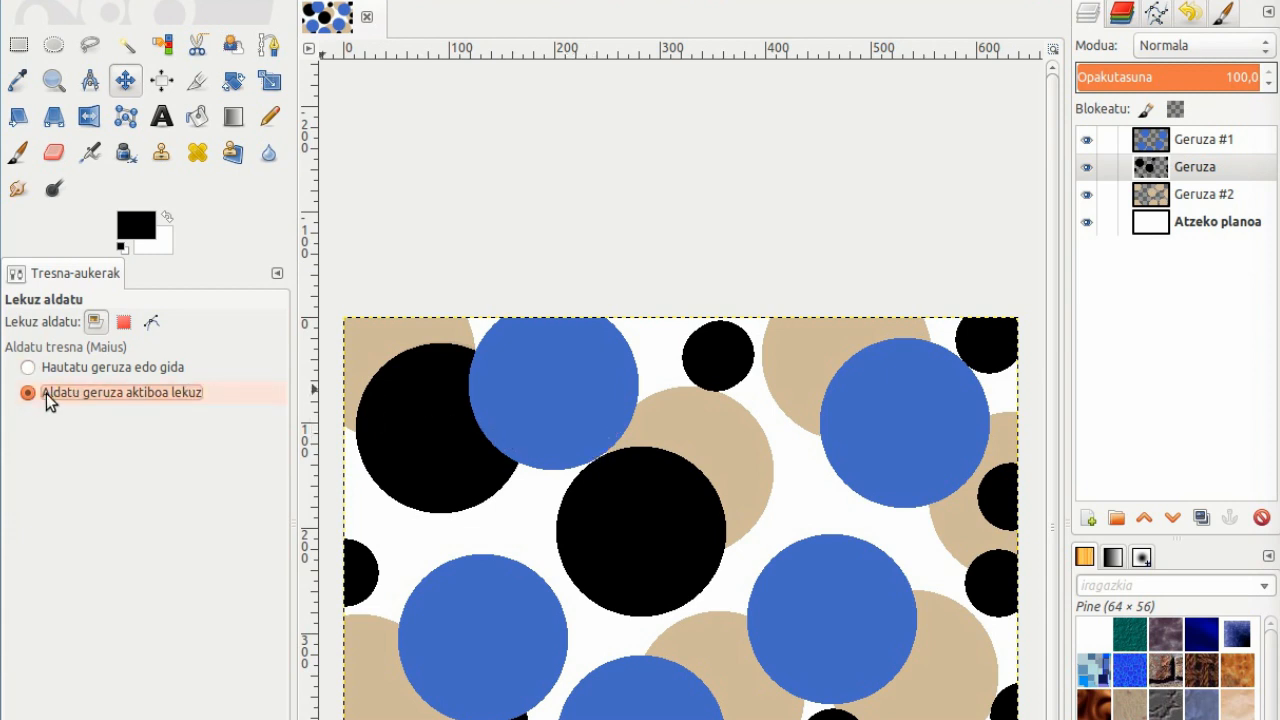
{"action": "left_click_drag", "start_coordinate": [551, 370], "coordinate": [491, 400]}
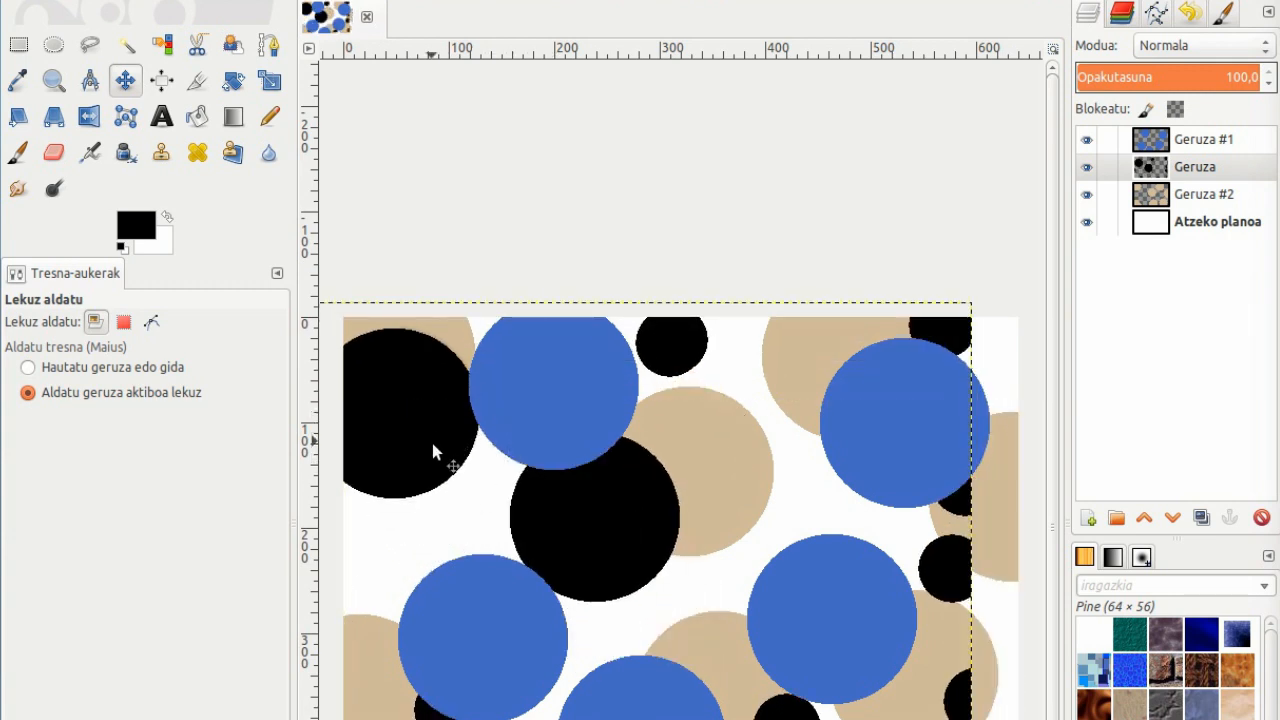
{"action": "left_click_drag", "start_coordinate": [434, 449], "coordinate": [560, 490]}
{"action": "left_click_drag", "start_coordinate": [729, 470], "coordinate": [751, 380]}
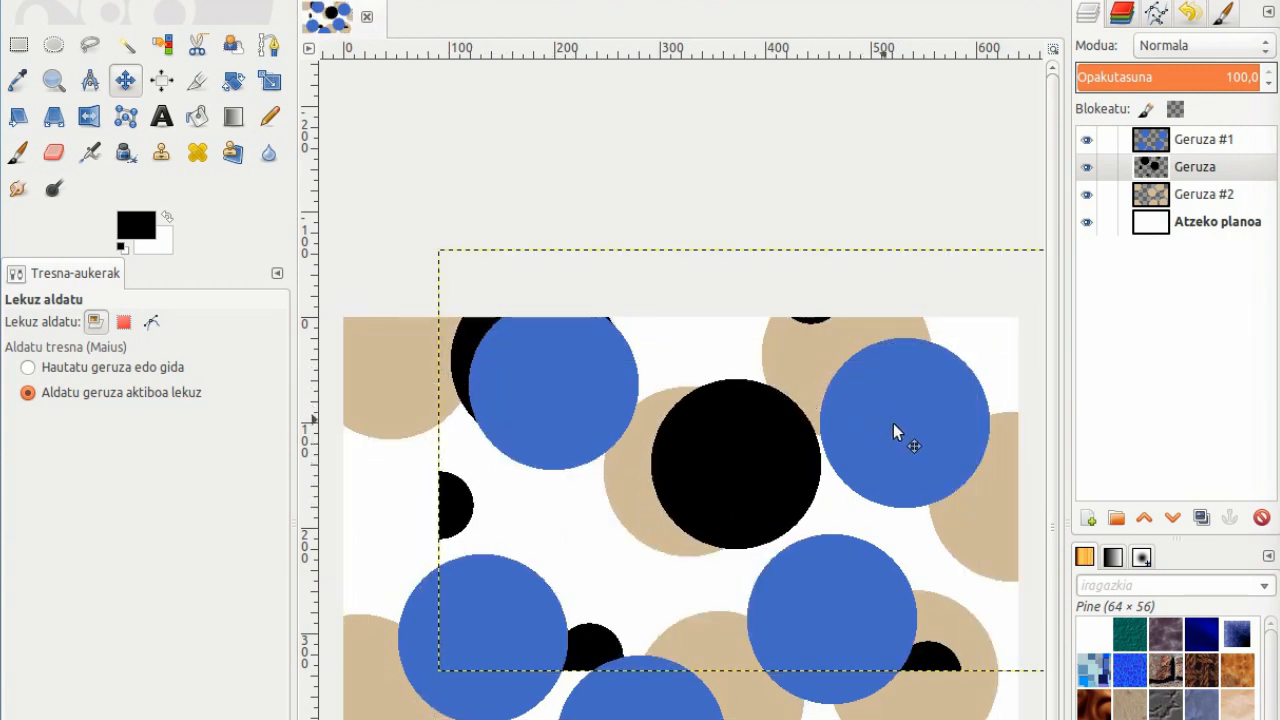
{"action": "left_click_drag", "start_coordinate": [922, 423], "coordinate": [692, 441]}
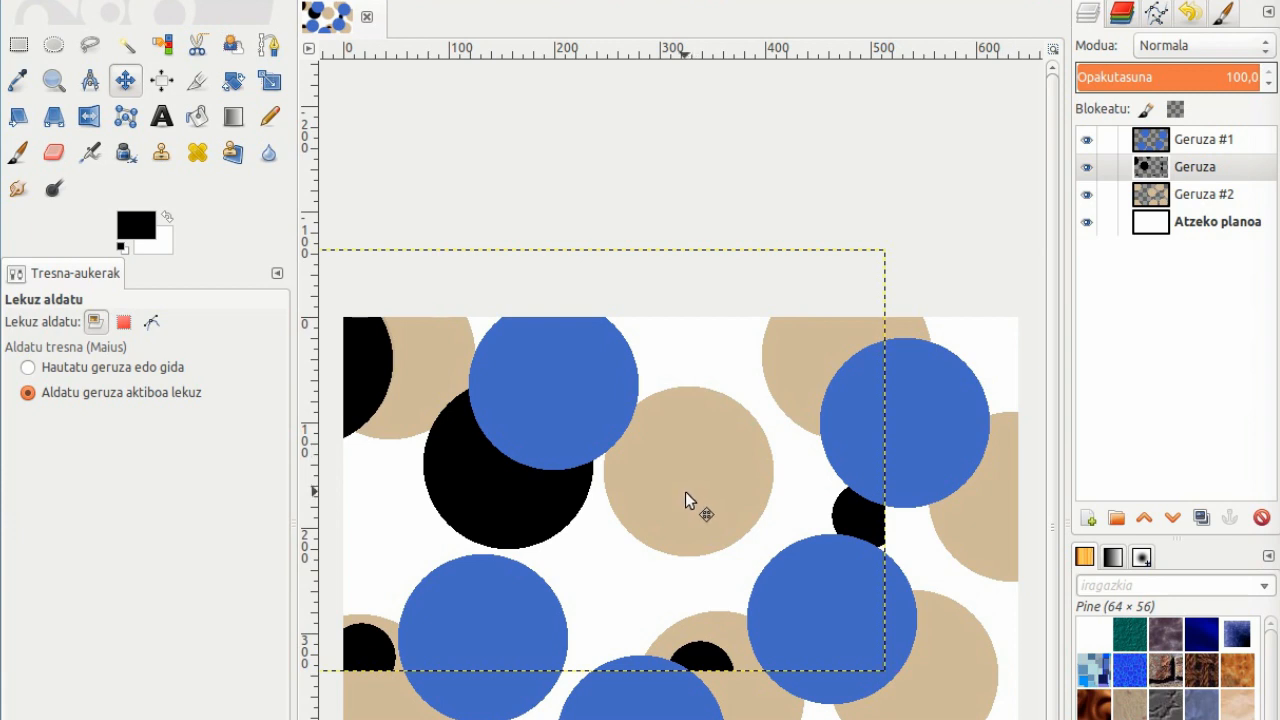
{"action": "key", "text": "ctrl+z"}
{"action": "key", "text": "ctrl+z"}
{"action": "key", "text": "ctrl+z"}
{"action": "key", "text": "ctrl+z"}
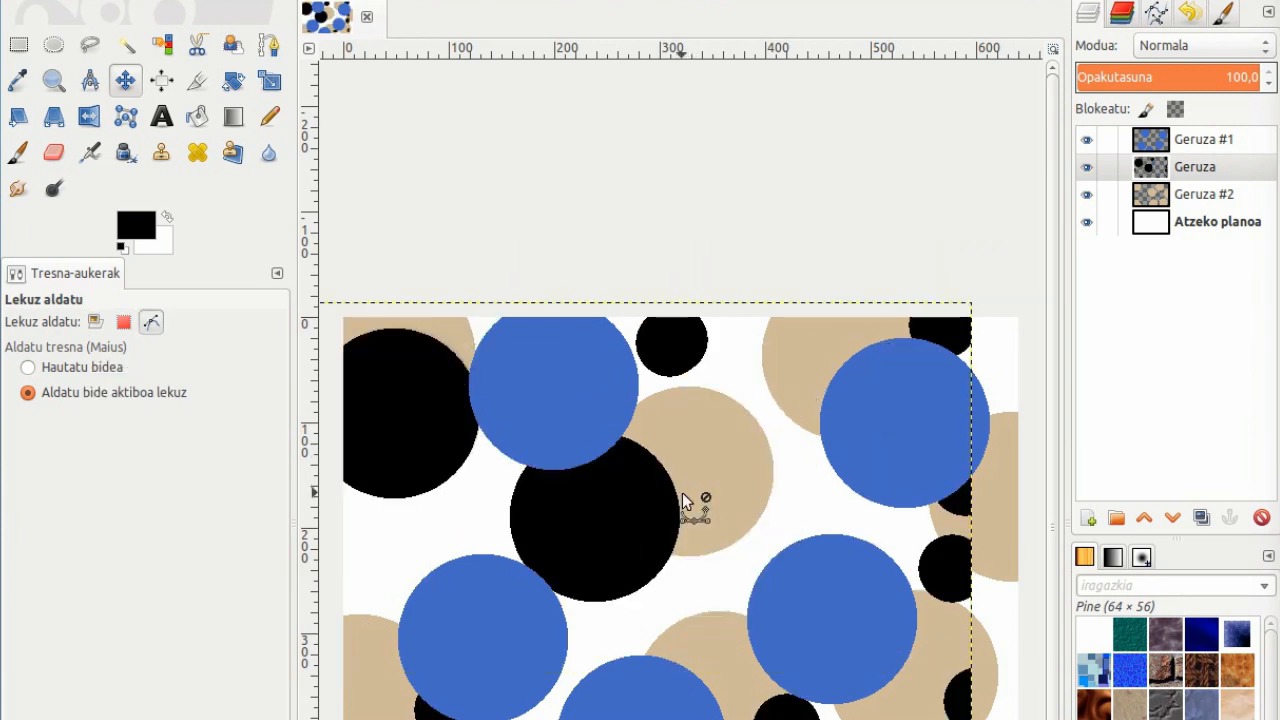
{"action": "key", "text": "ctrl+z"}
{"action": "key", "text": "ctrl+z"}
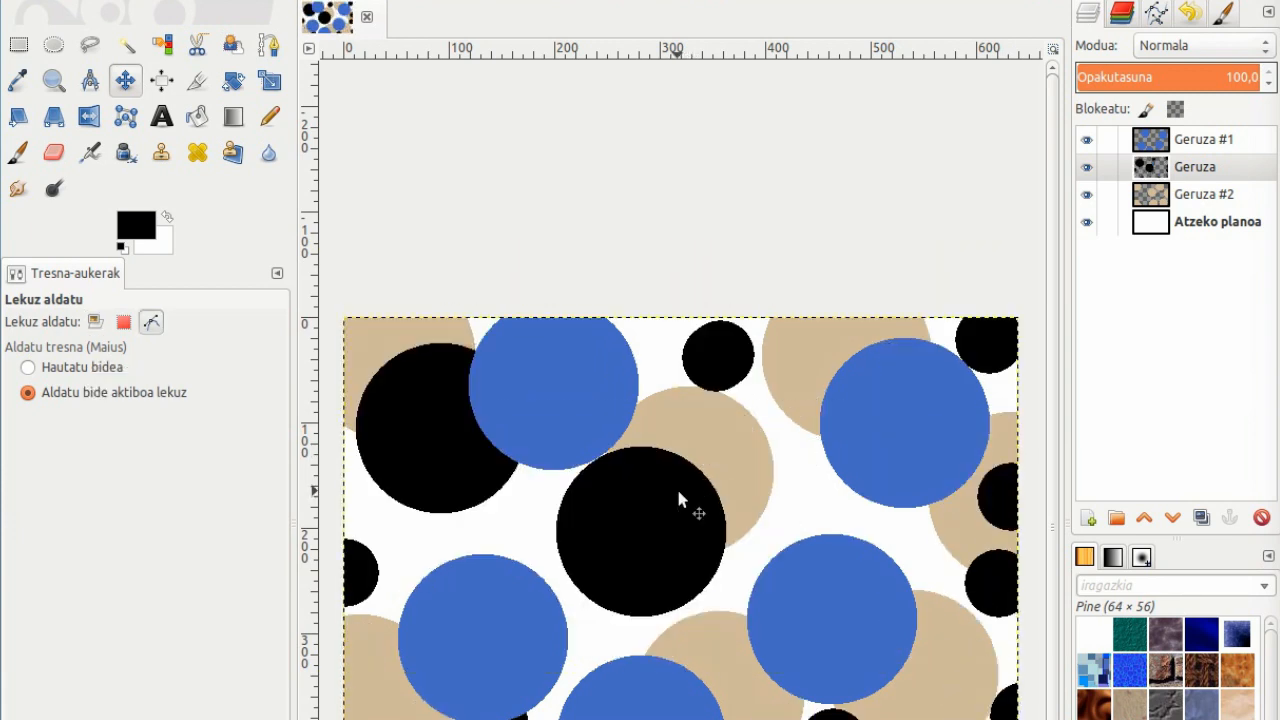
{"action": "left_click_drag", "start_coordinate": [733, 434], "coordinate": [810, 363]}
{"action": "key", "text": "ctrl+z"}
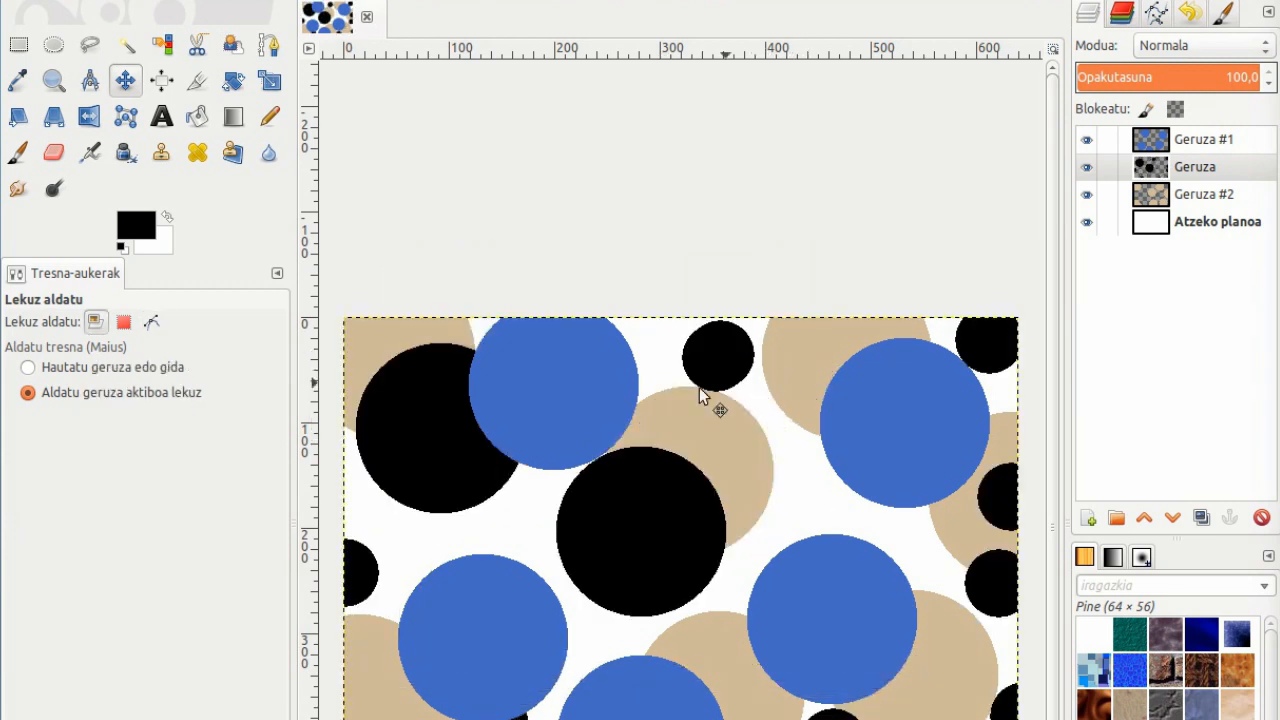
Return the Move tool to picking a layer or guide, try moving the black, blue and beige circle layers, and undo each move
{"action": "left_click", "coordinate": [37, 369]}
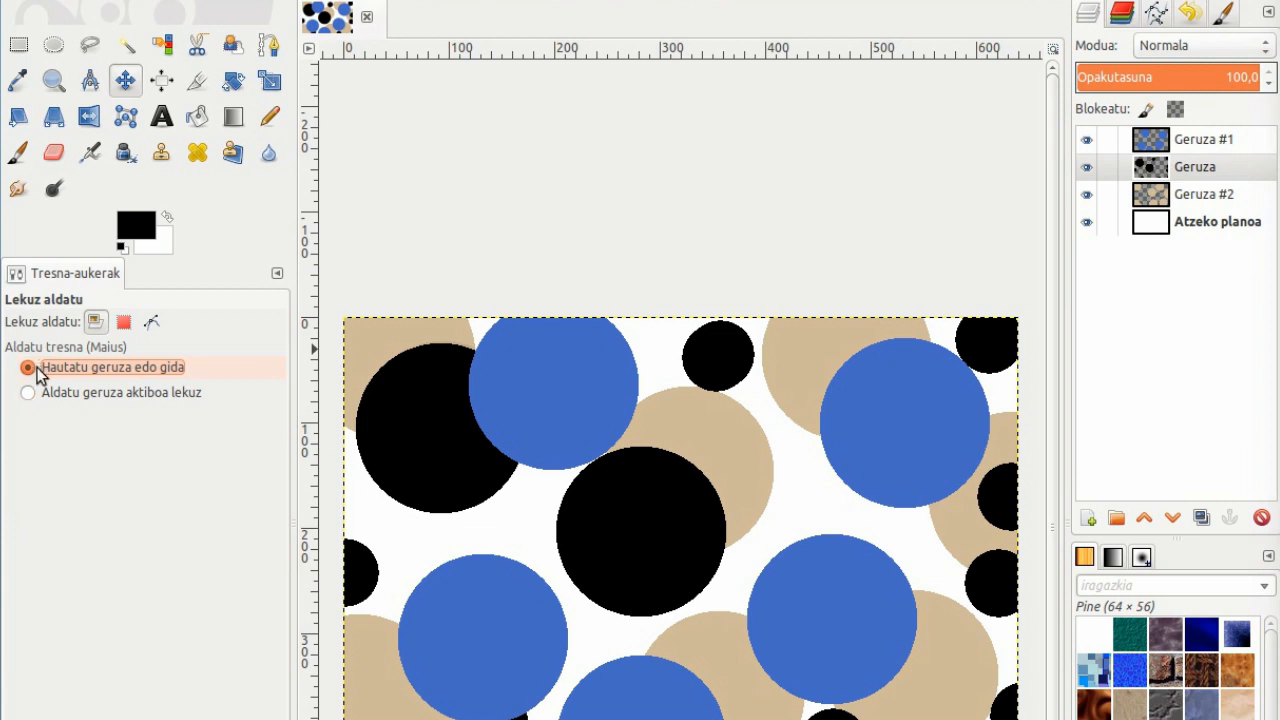
{"action": "left_click_drag", "start_coordinate": [457, 388], "coordinate": [457, 343]}
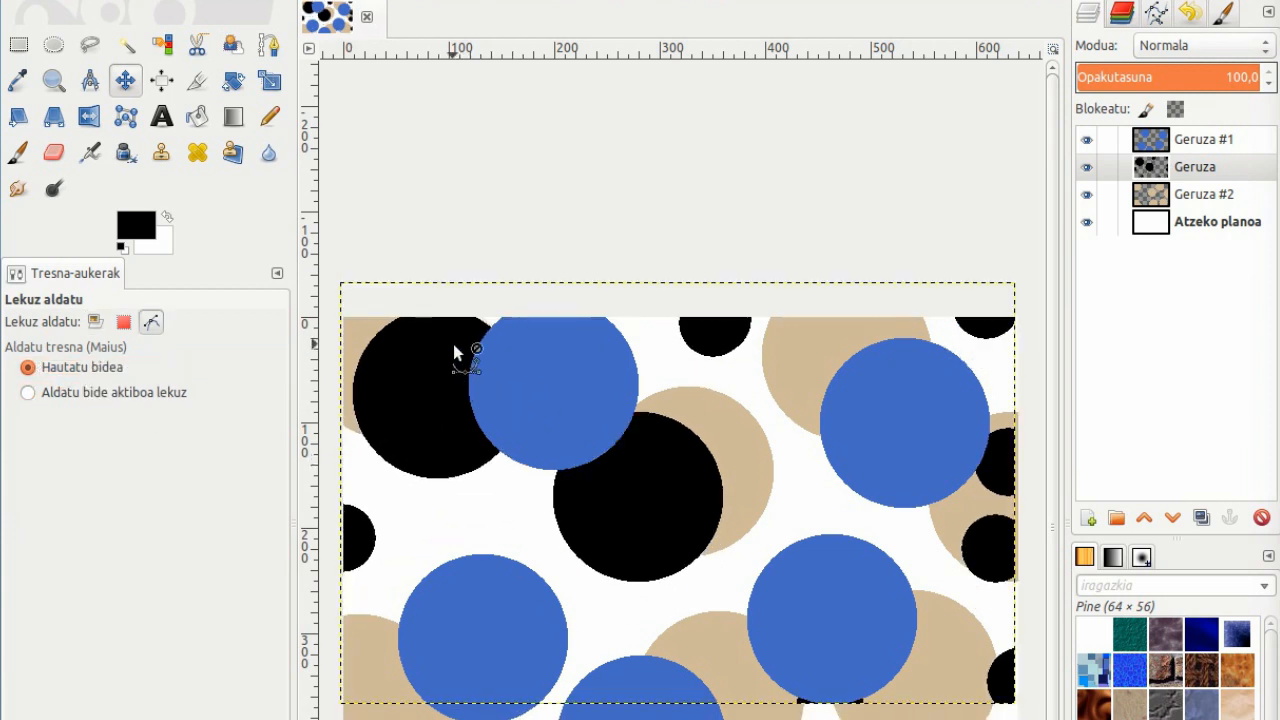
{"action": "key", "text": "ctrl+z"}
{"action": "left_click_drag", "start_coordinate": [488, 402], "coordinate": [502, 323]}
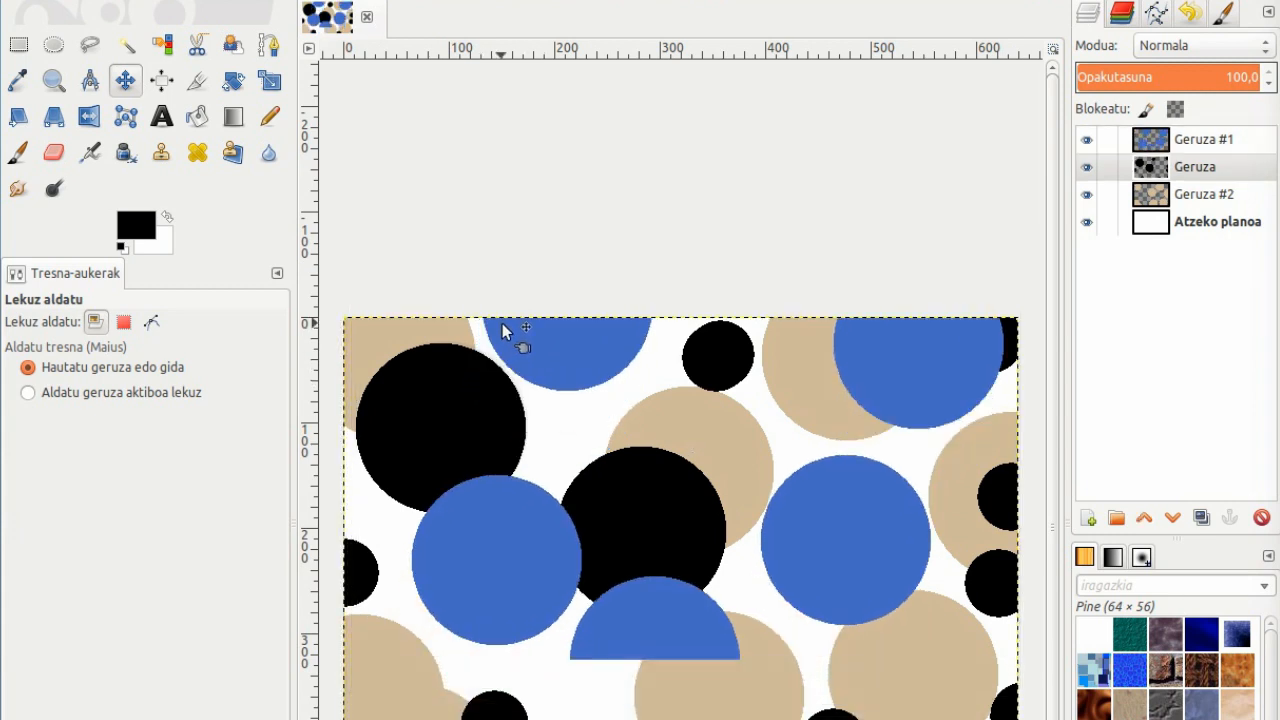
{"action": "key", "text": "ctrl+z"}
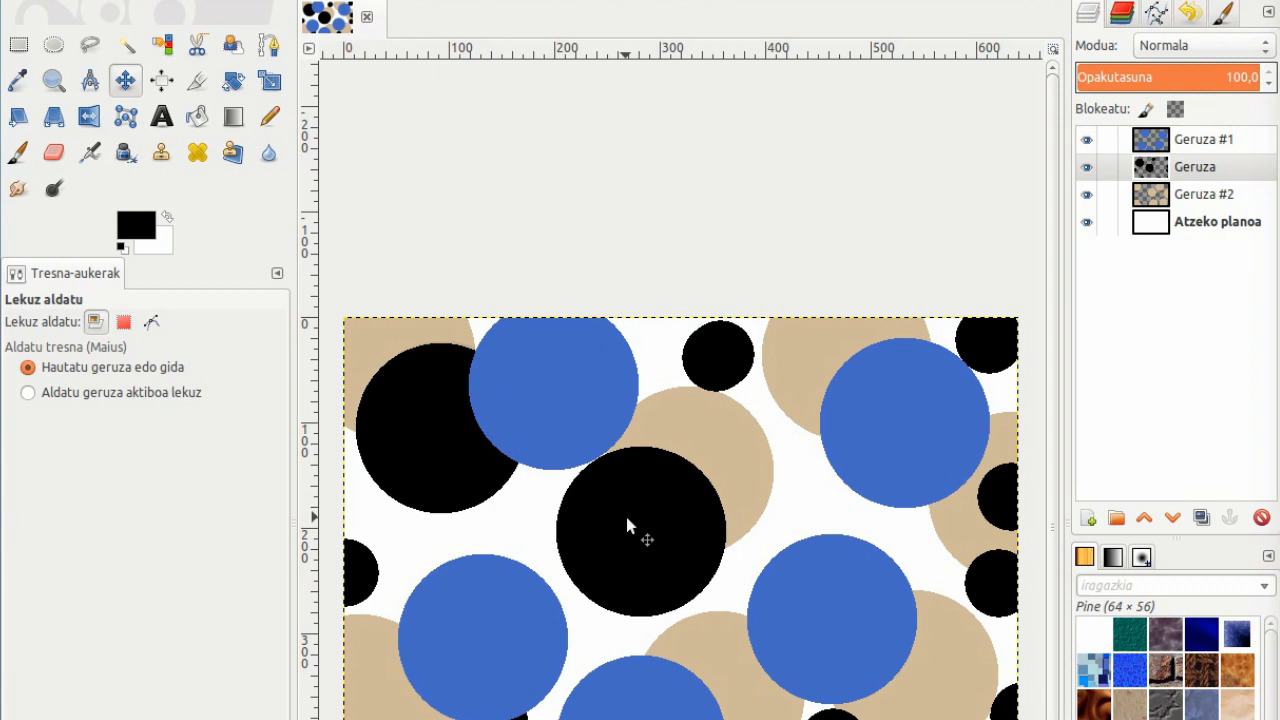
{"action": "left_click_drag", "start_coordinate": [737, 471], "coordinate": [776, 376]}
{"action": "key", "text": "ctrl+z"}
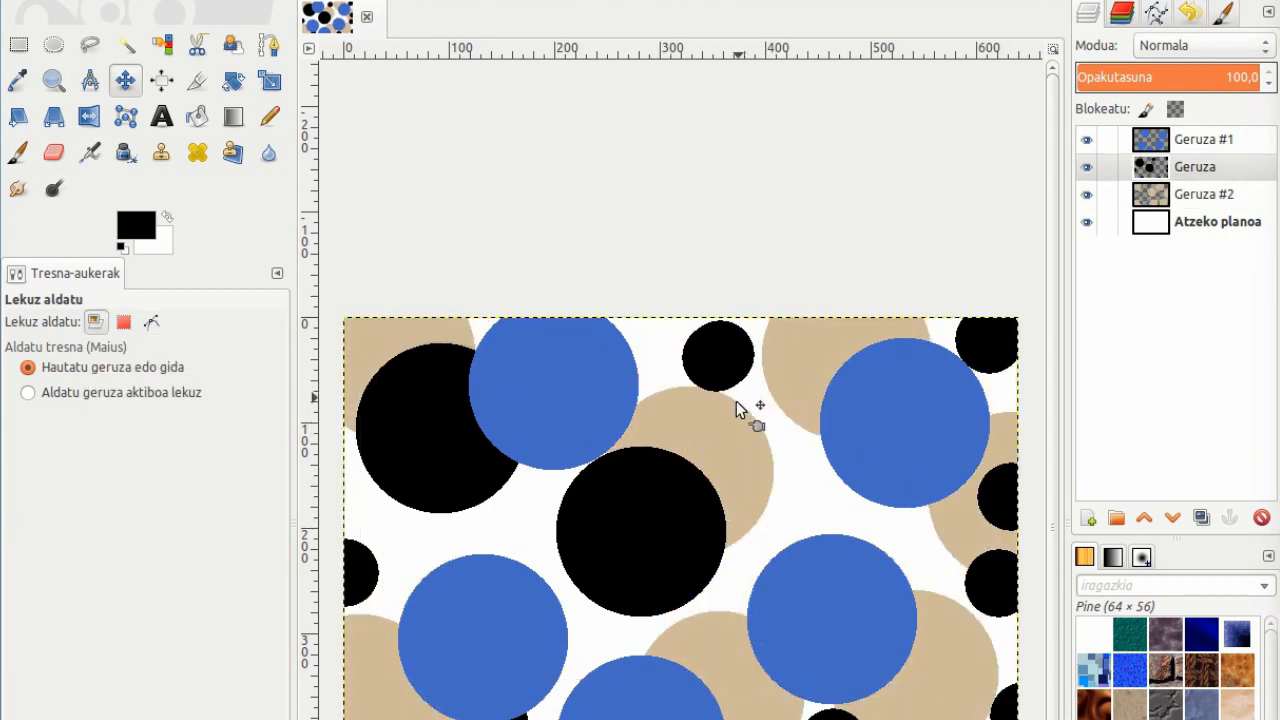